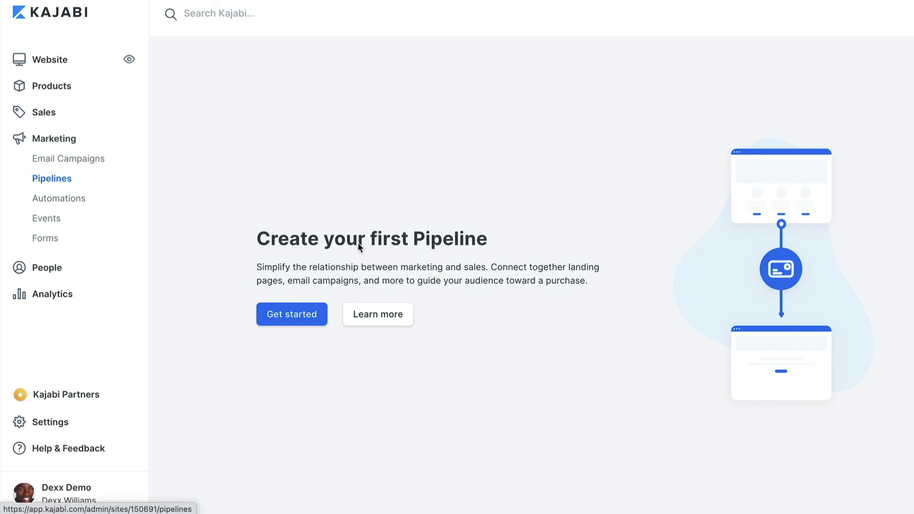
Start a new pipeline, then preview and dismiss the Sales Page blueprint.
click(295, 322)
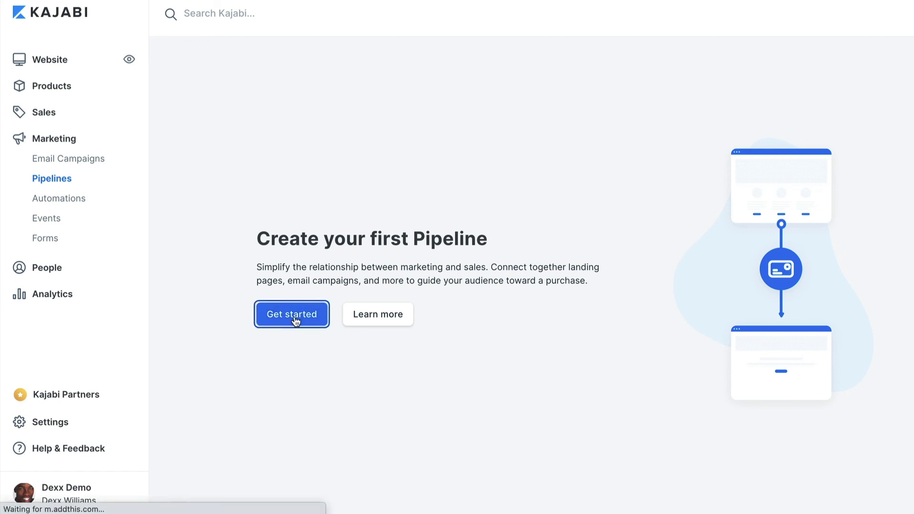
scroll(601, 73, down, 2)
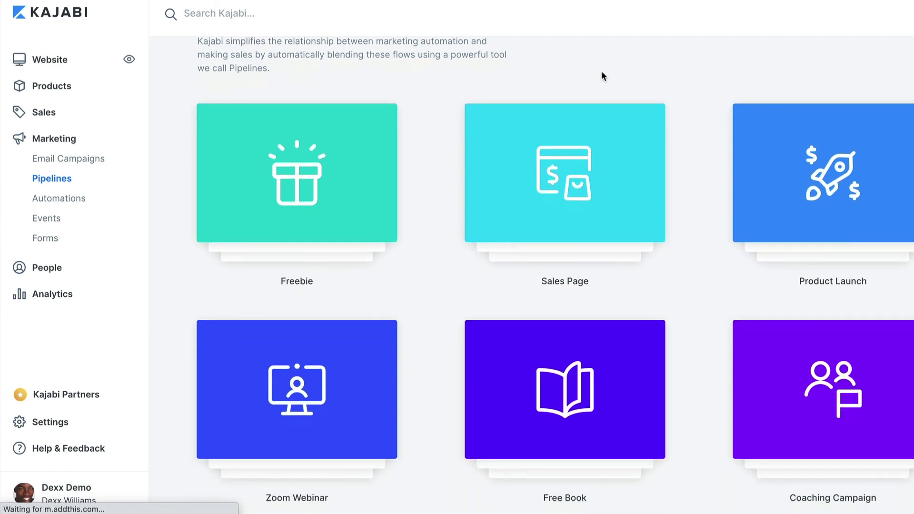
click(595, 177)
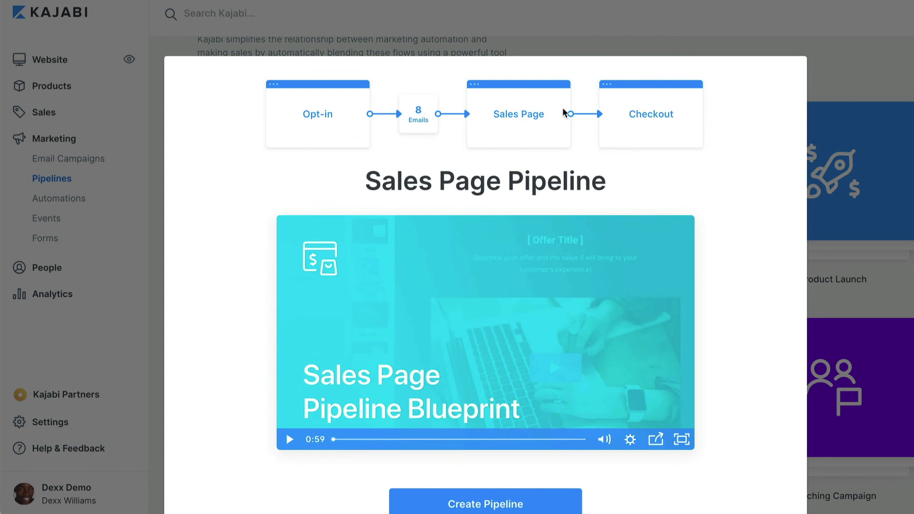
click(894, 75)
Open the Freebie blueprint showing its opt-in, single email and thank-you flow.
scroll(677, 292, down, 1)
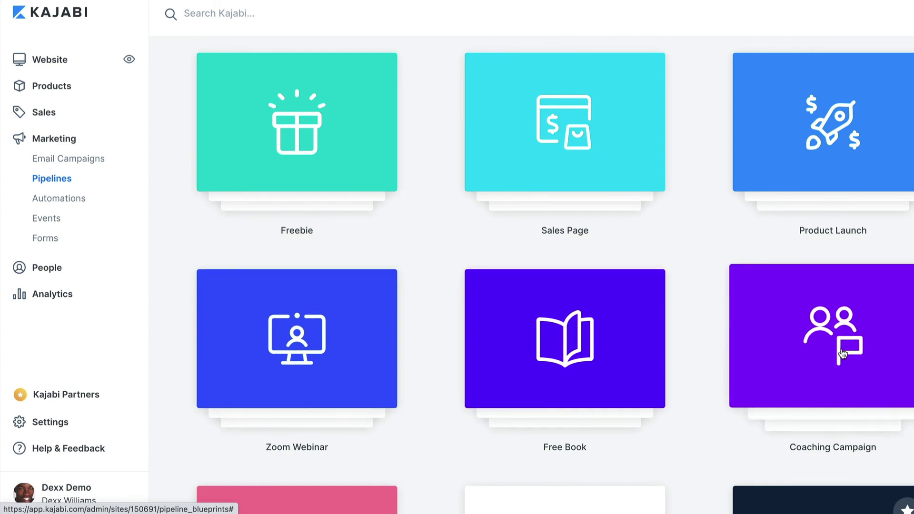
scroll(836, 336, down, 2)
scroll(840, 351, up, 4)
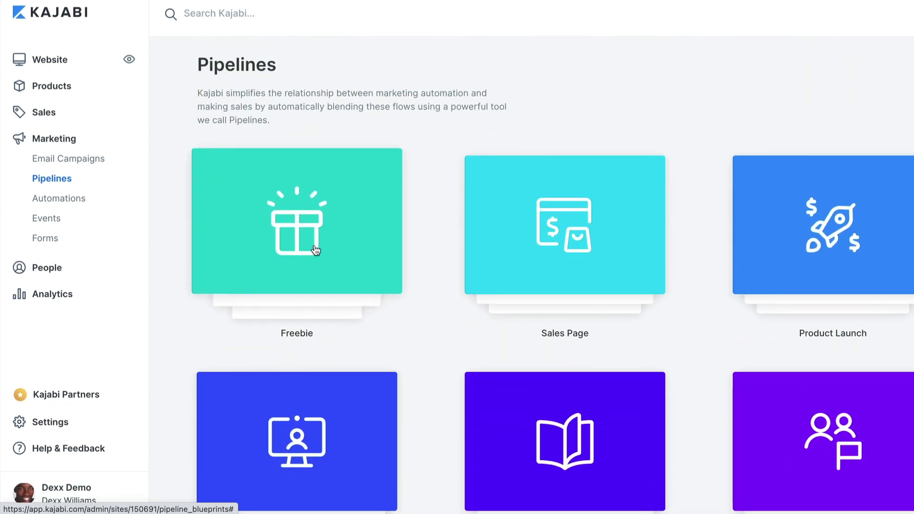
click(315, 249)
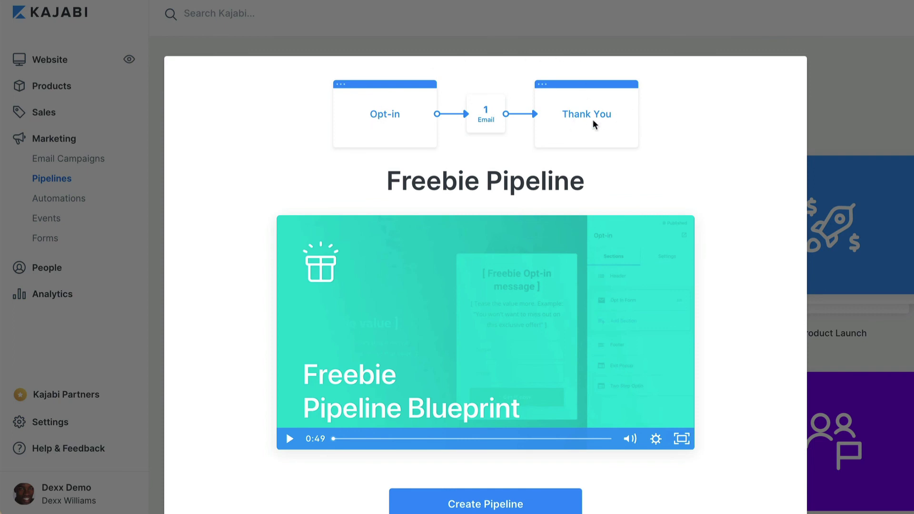
scroll(722, 118, down, 1)
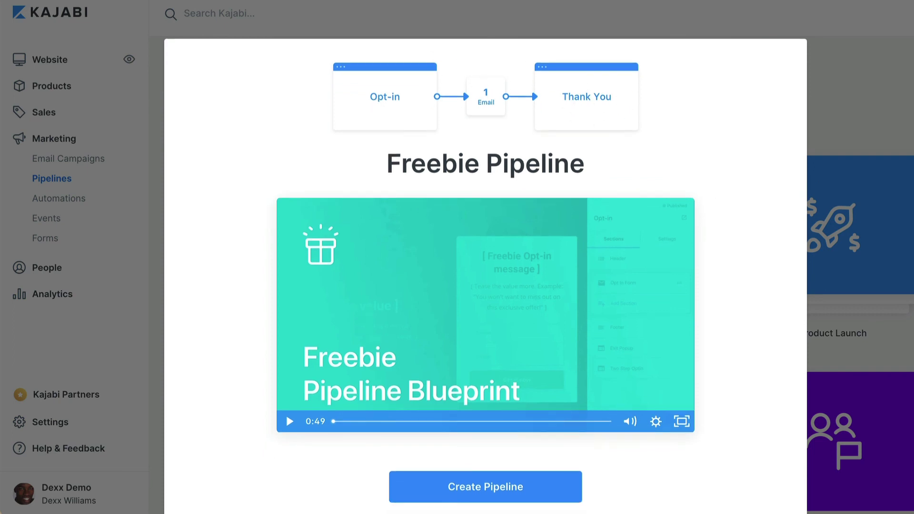
Create a pipeline from the Freebie blueprint named 'Demo Lead Magnet'.
click(474, 490)
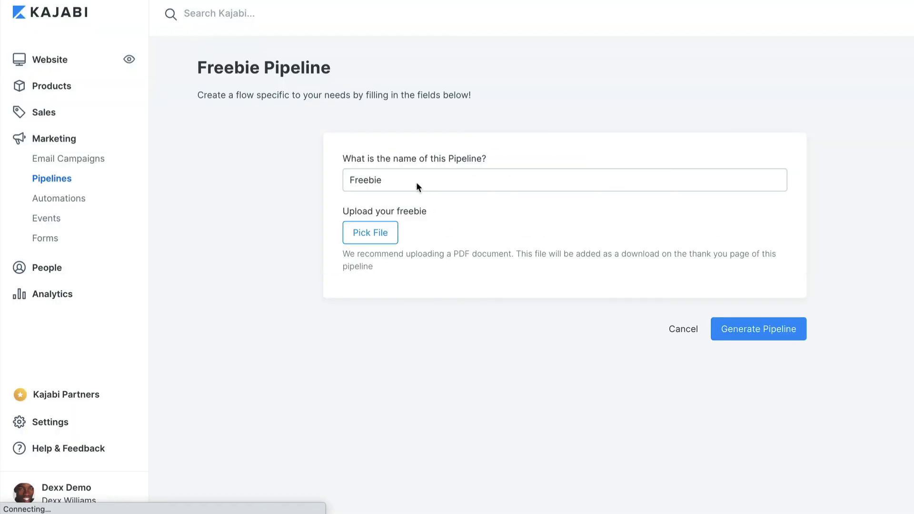
click(416, 181)
drag(446, 179, 247, 158)
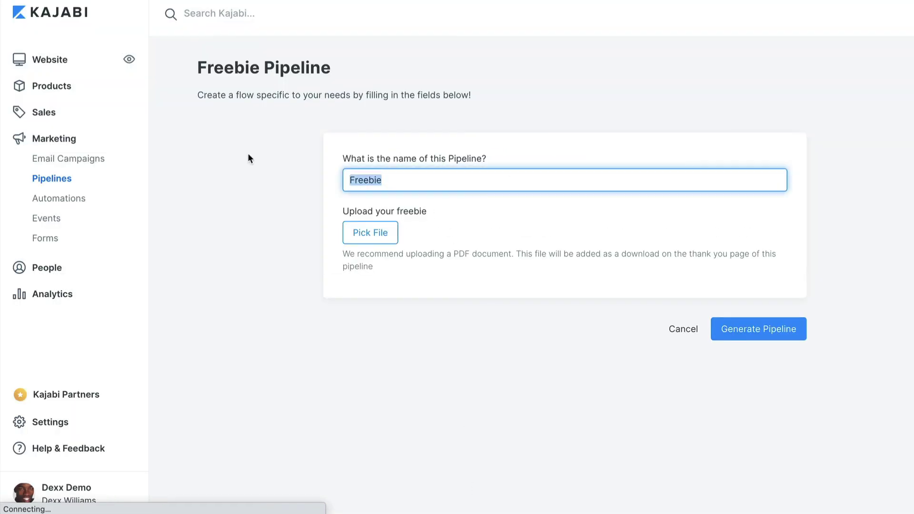
text(Demo Lead Magnet)
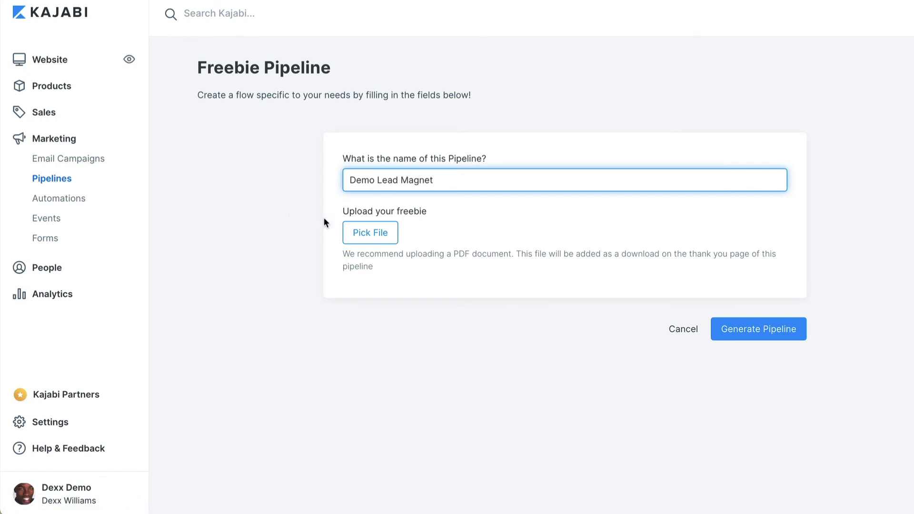
Upload Demo.pdf as the freebie file and generate the pipeline.
click(370, 232)
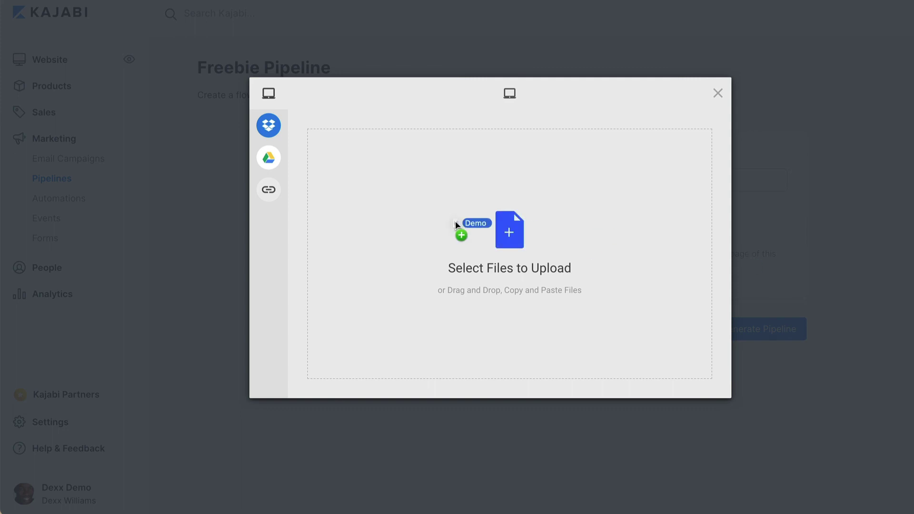
drag(454, 221, 592, 237)
click(672, 381)
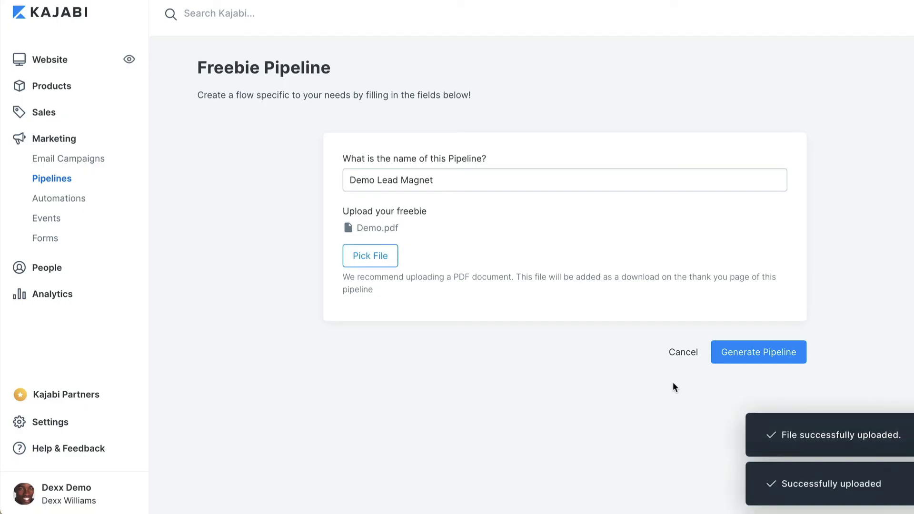
click(791, 348)
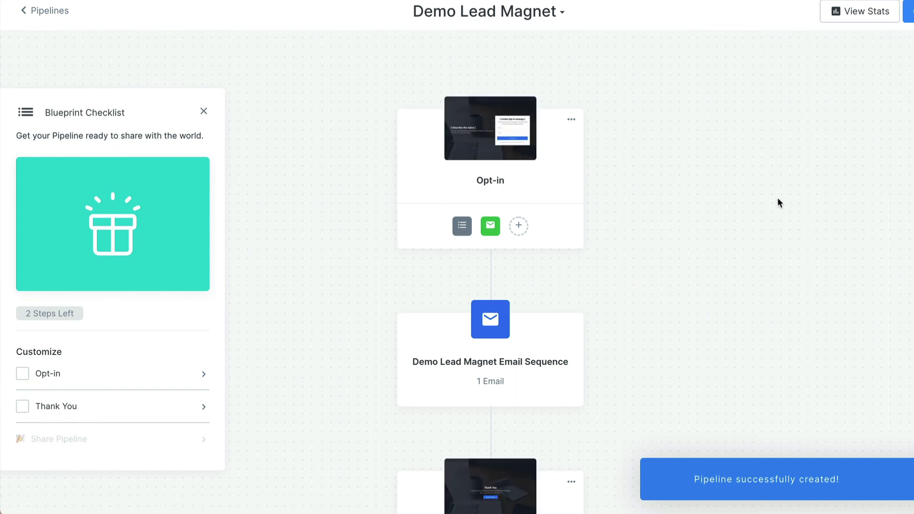
Review the generated Demo Lead Magnet overview and its Blueprint Checklist.
scroll(777, 198, down, 1)
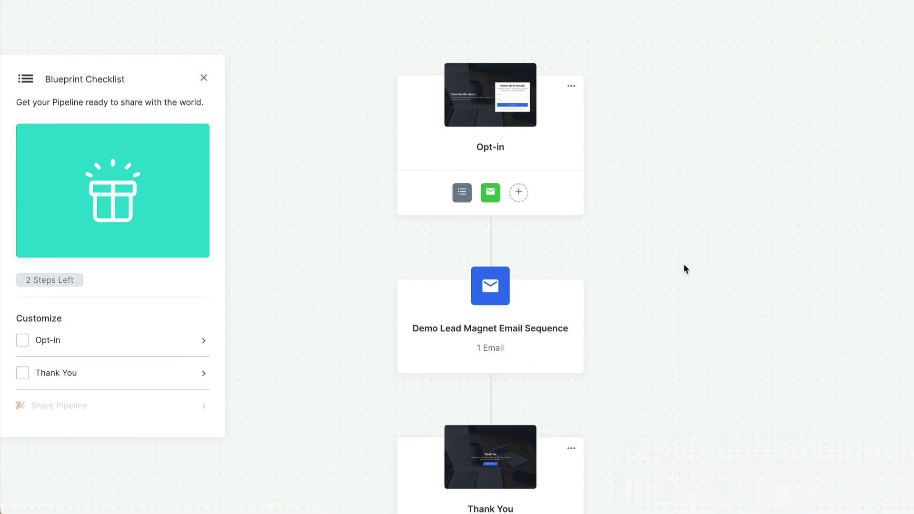
Open the opt-in page in the page builder and look over its placeholder headline and form.
click(488, 136)
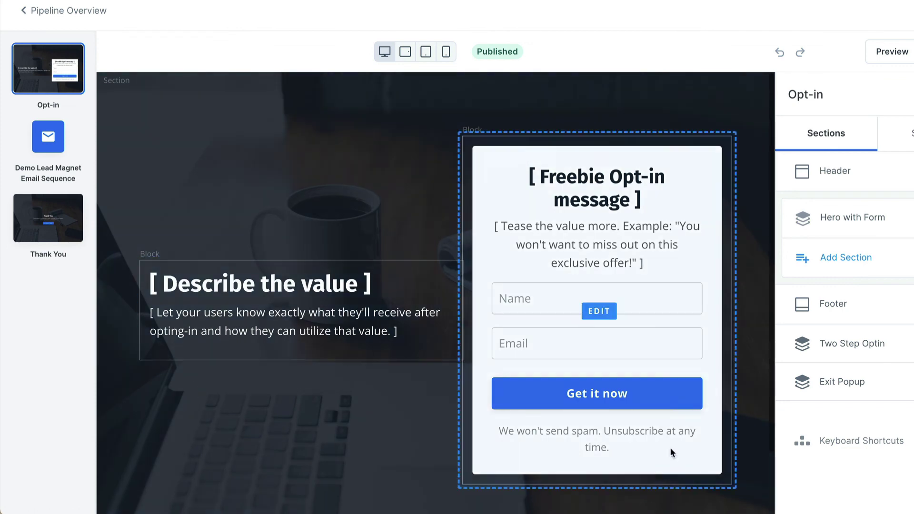
scroll(422, 447, down, 2)
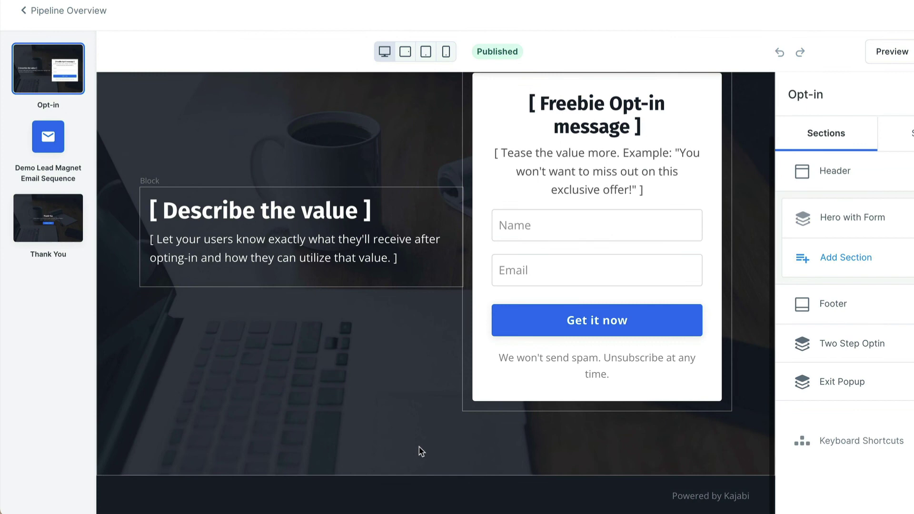
scroll(421, 452, up, 2)
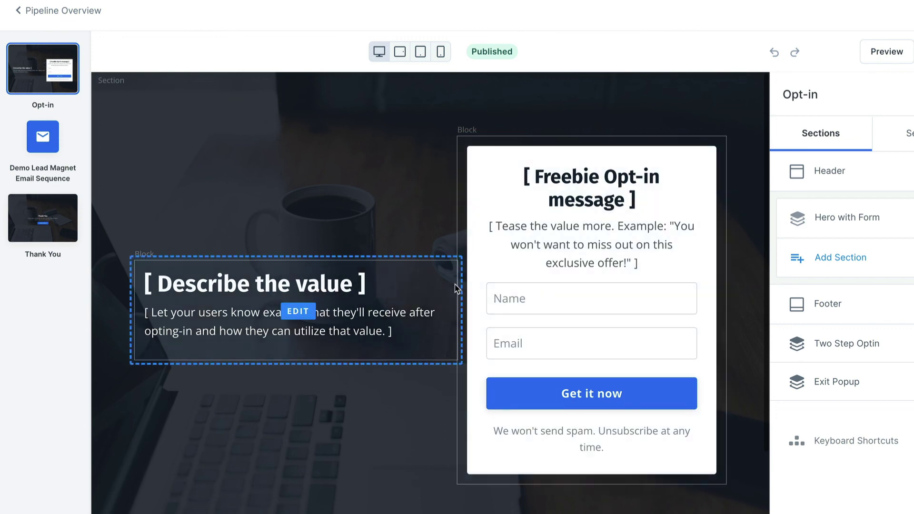
scroll(181, 358, down, 2)
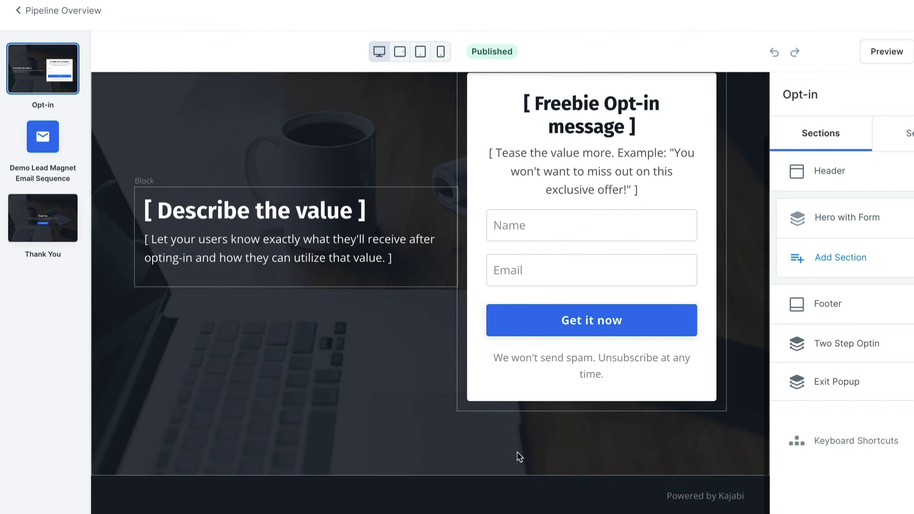
scroll(424, 396, up, 2)
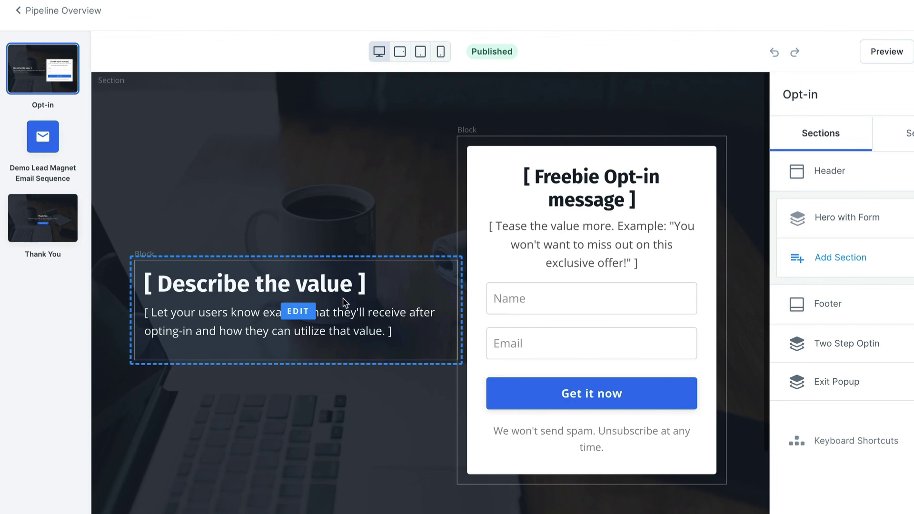
scroll(343, 300, down, 2)
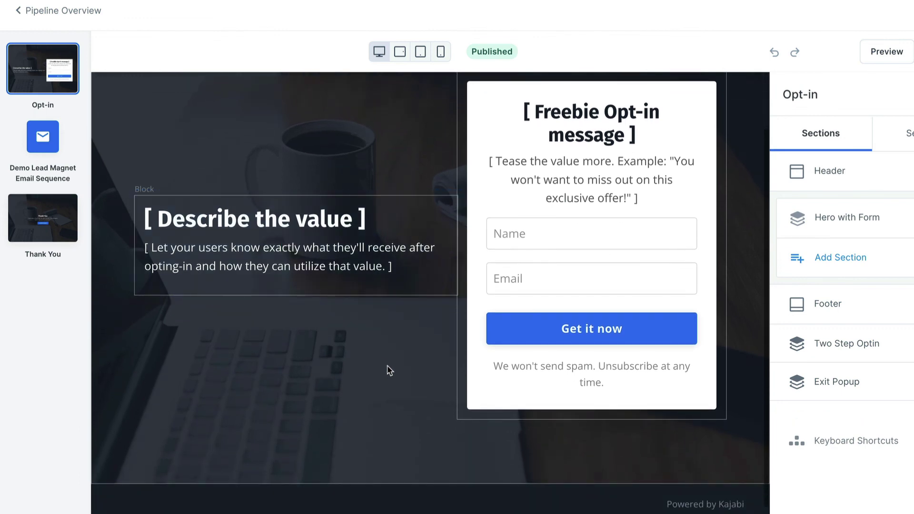
scroll(387, 416, up, 2)
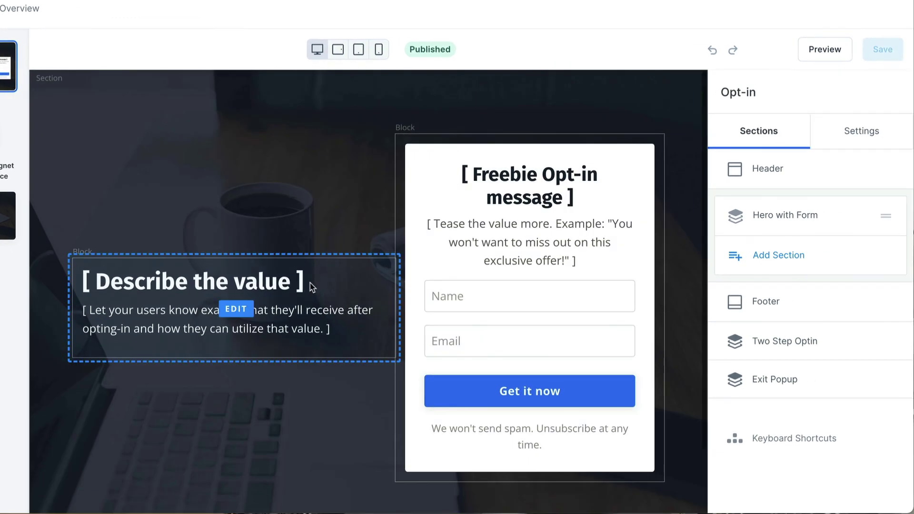
Replace the 'Describe the value' heading with 'Free Report' and colour it yellow.
click(314, 286)
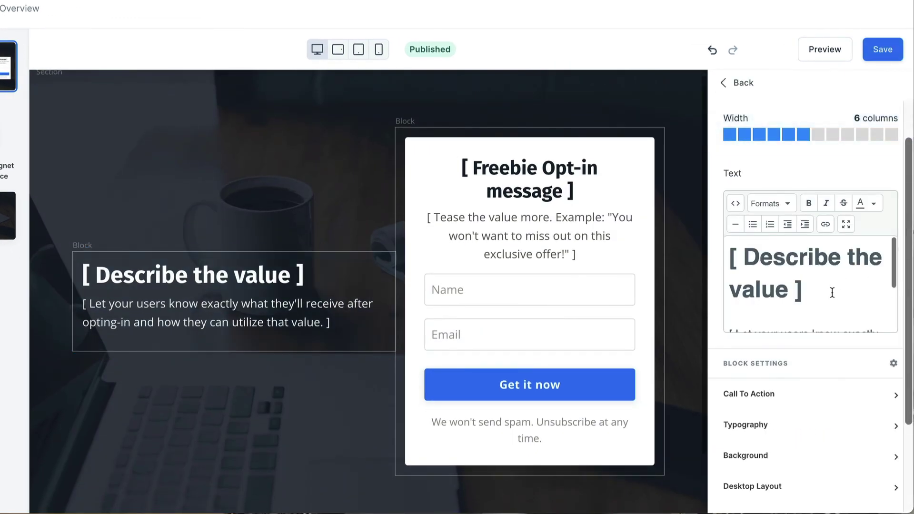
drag(803, 290, 719, 270)
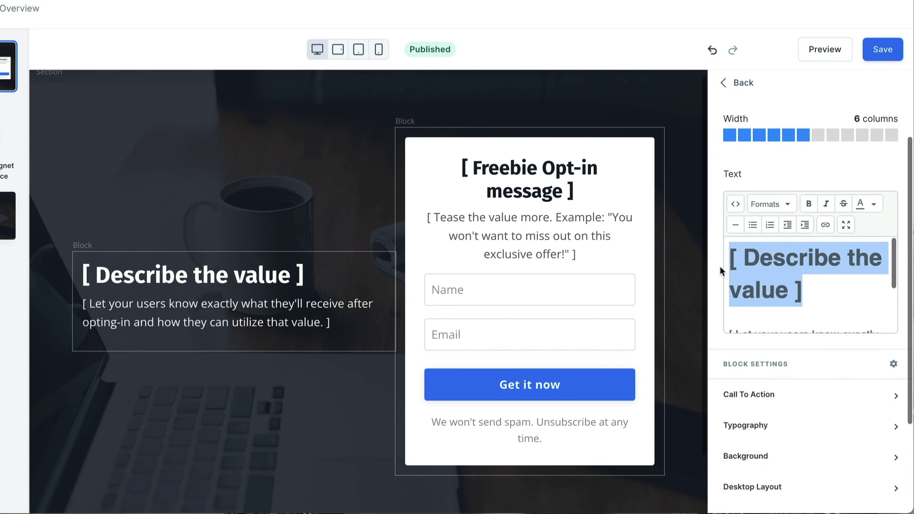
text(Free Report)
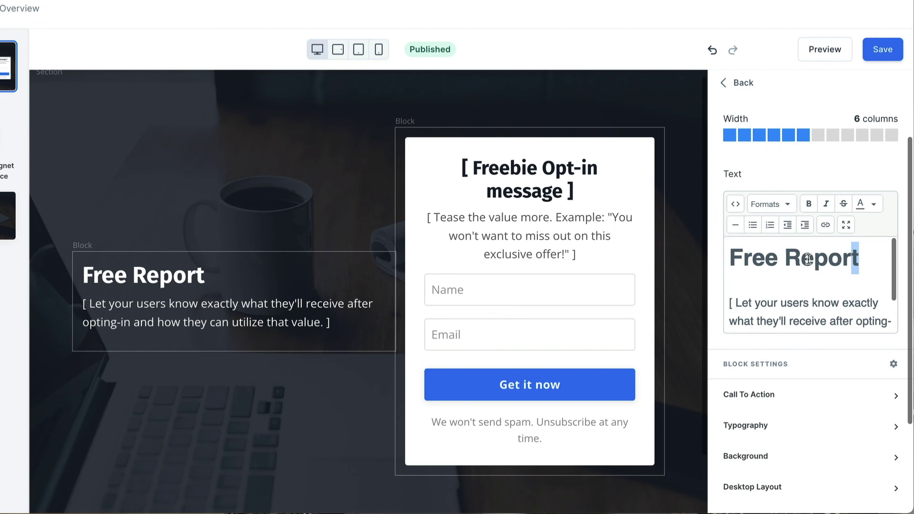
drag(860, 264, 726, 256)
click(873, 204)
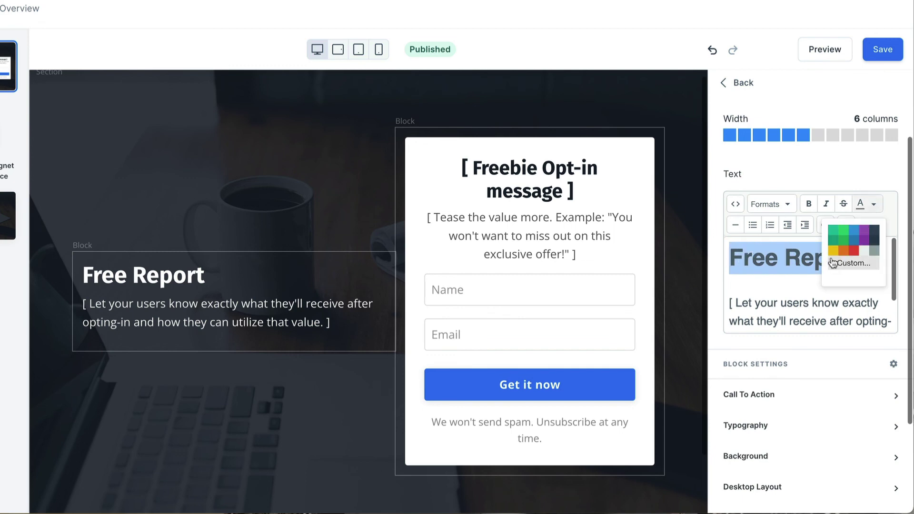
click(832, 251)
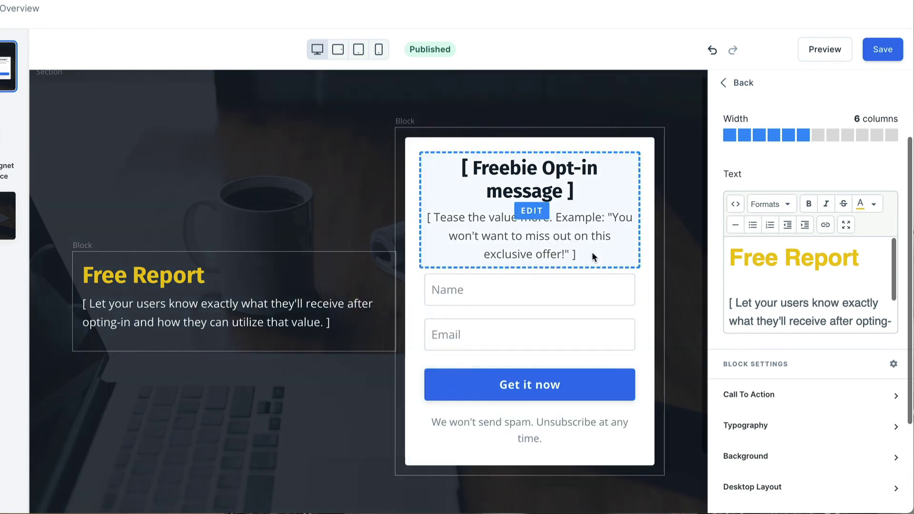
Open the Hero with Form section's blocks and browse content types without adding any.
click(737, 84)
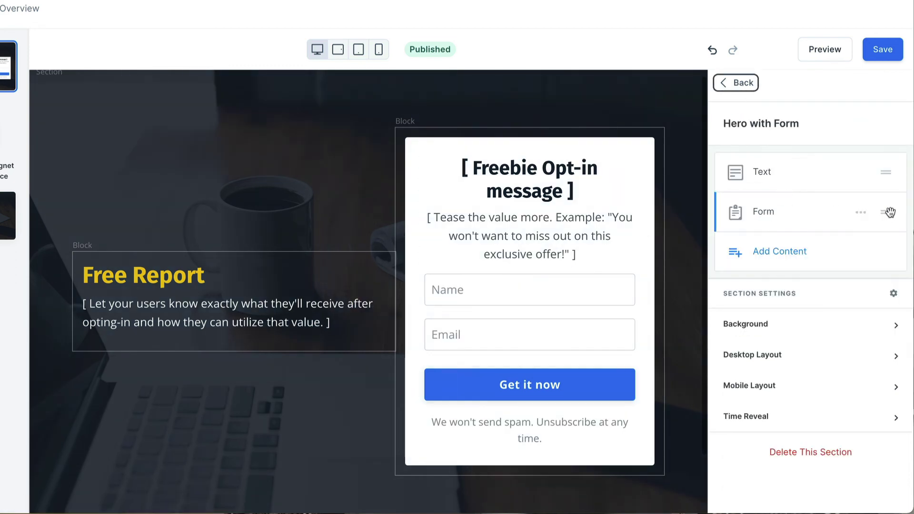
drag(886, 212, 884, 170)
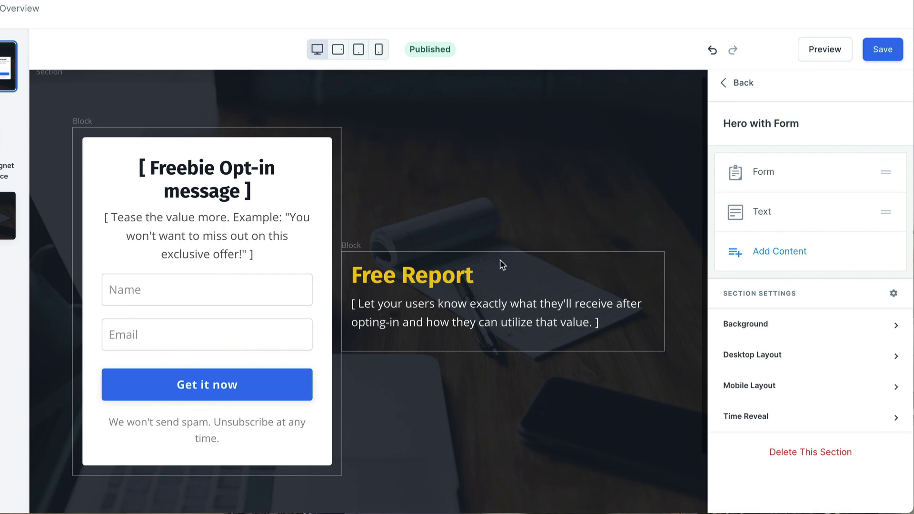
click(769, 260)
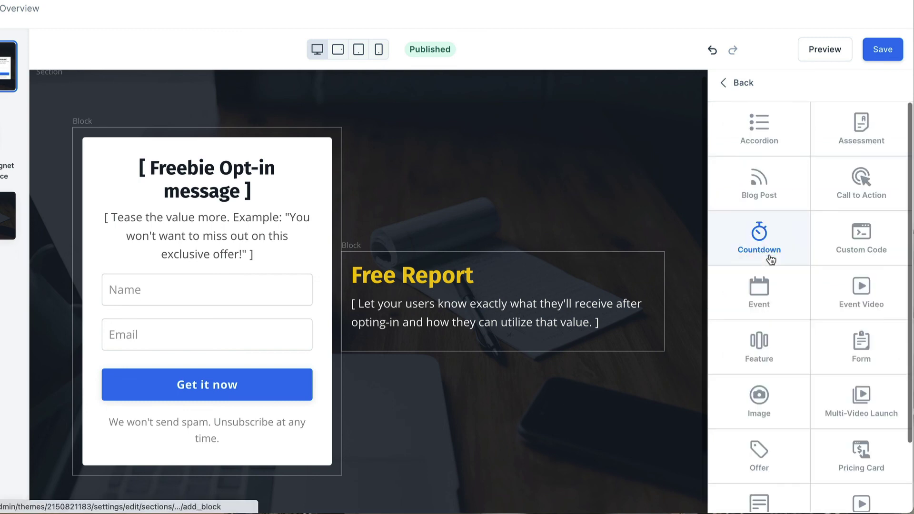
scroll(822, 203, down, 1)
scroll(809, 309, down, 2)
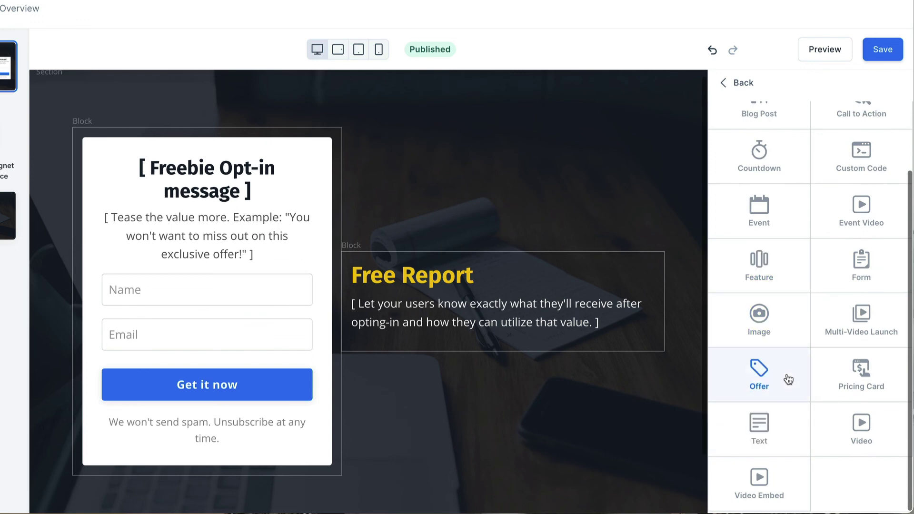
scroll(785, 380, up, 3)
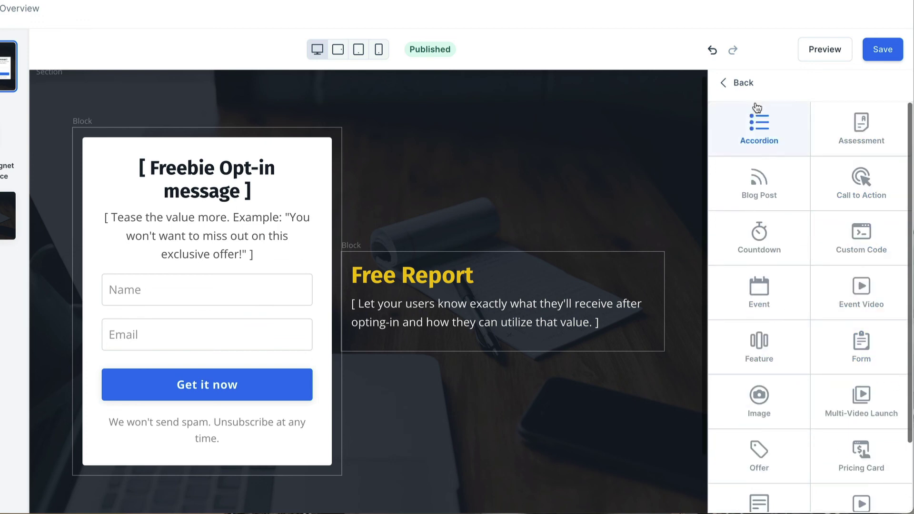
click(741, 83)
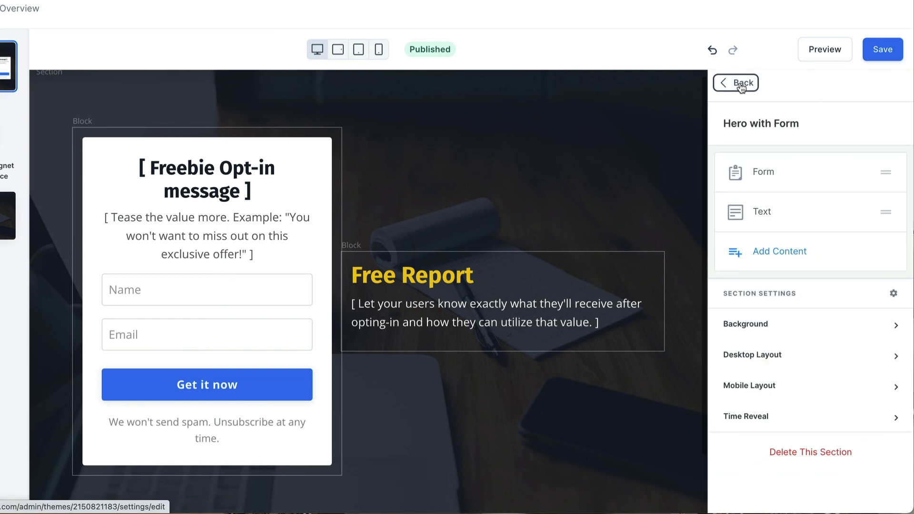
mouse_move(495, 312)
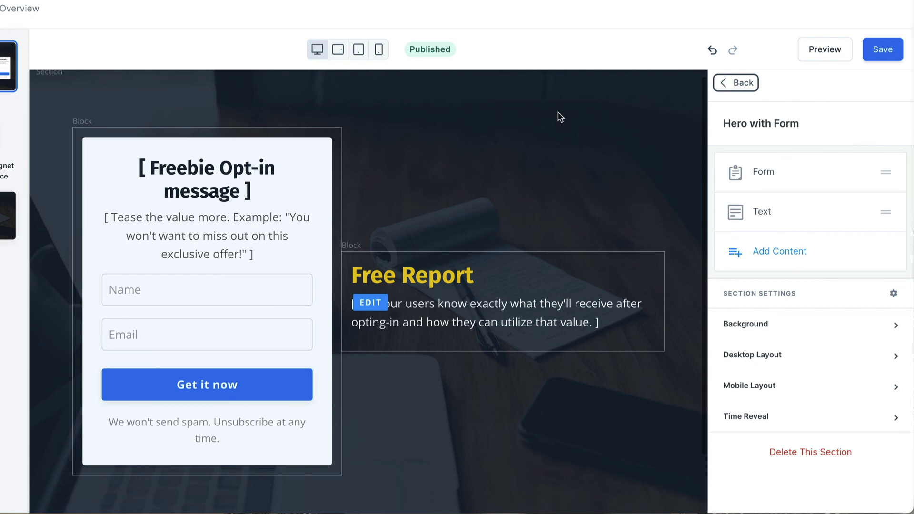
Expand the hero section's Background settings and set the media type to Image.
scroll(618, 190, down, 1)
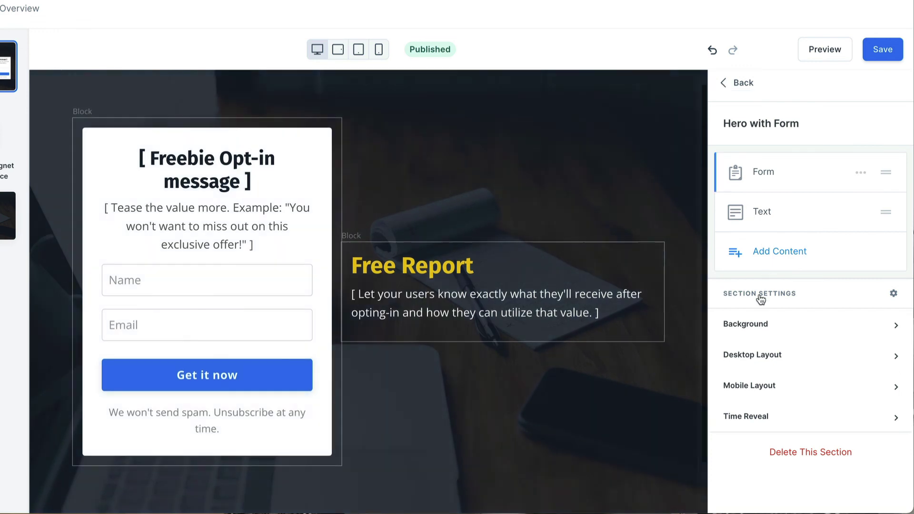
click(809, 326)
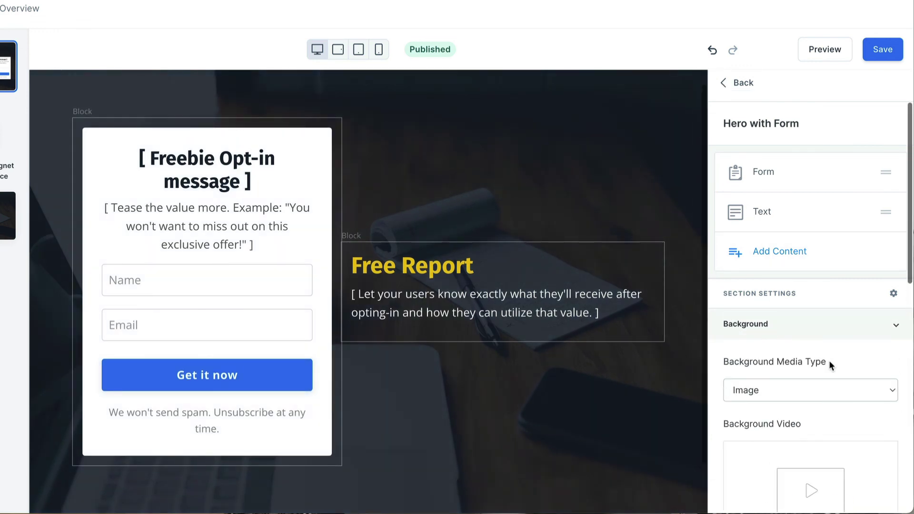
scroll(809, 333, down, 2)
click(792, 295)
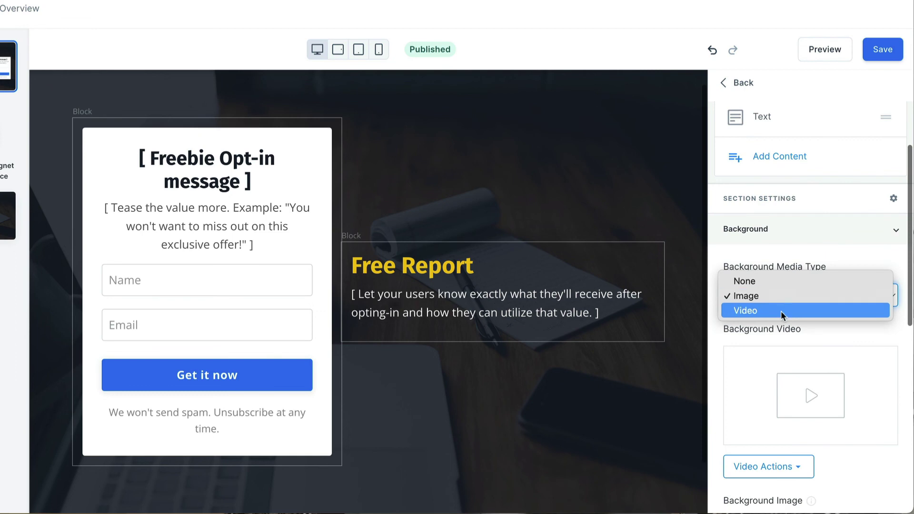
click(780, 310)
click(792, 295)
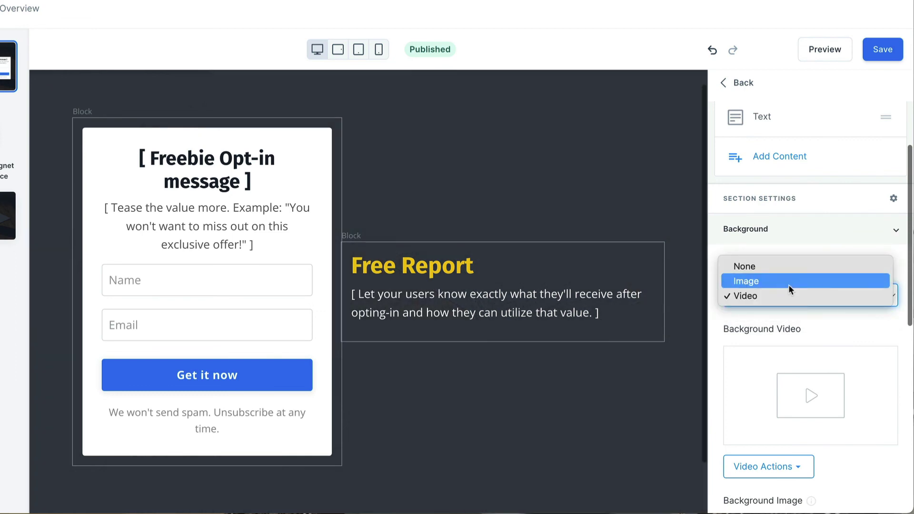
click(788, 284)
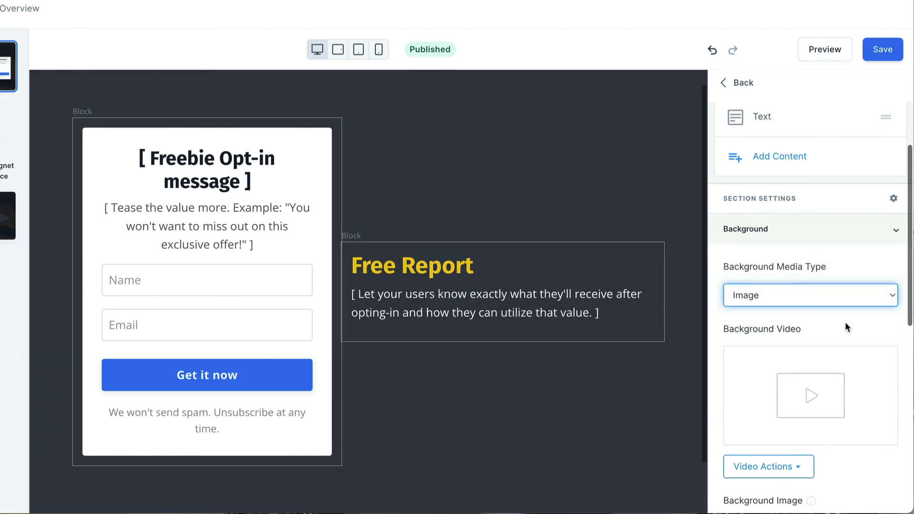
scroll(844, 321, down, 1)
scroll(844, 322, down, 1)
scroll(838, 333, down, 1)
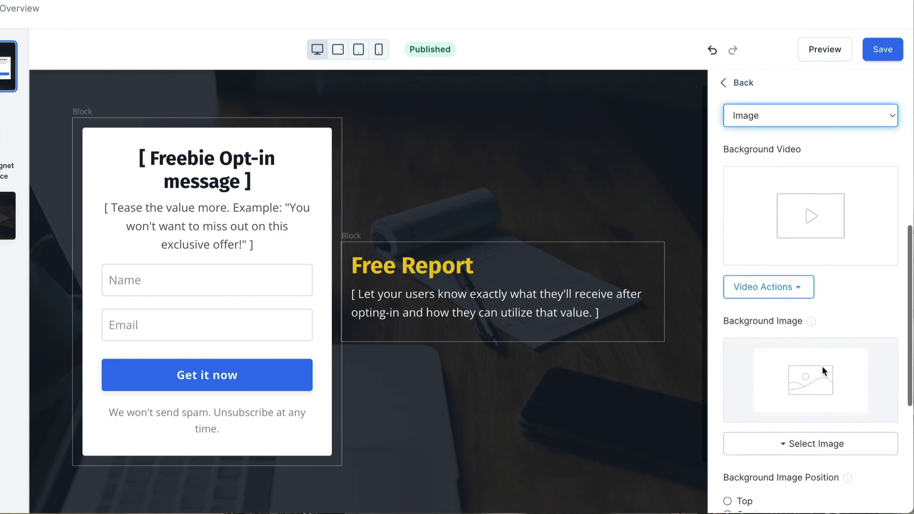
Apply the recent Dexx Demo image as the hero section background.
click(797, 442)
scroll(774, 468, down, 1)
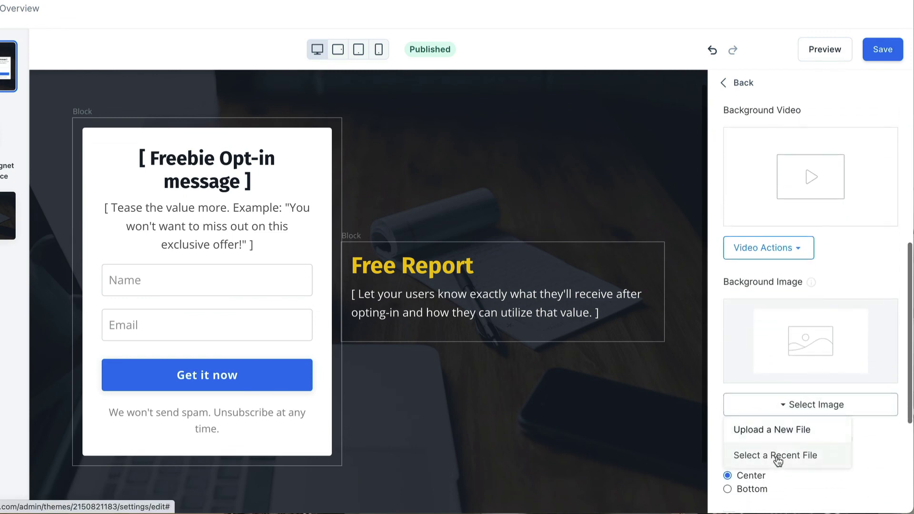
click(777, 456)
click(269, 214)
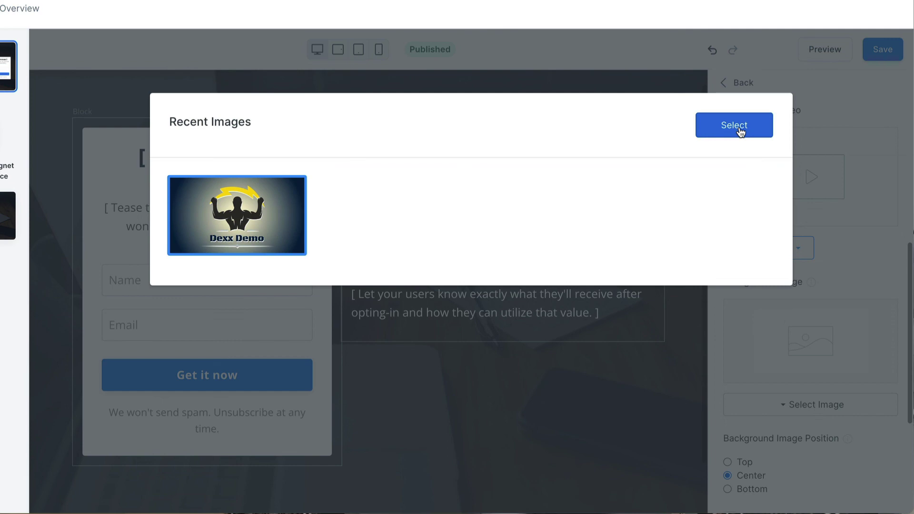
click(739, 128)
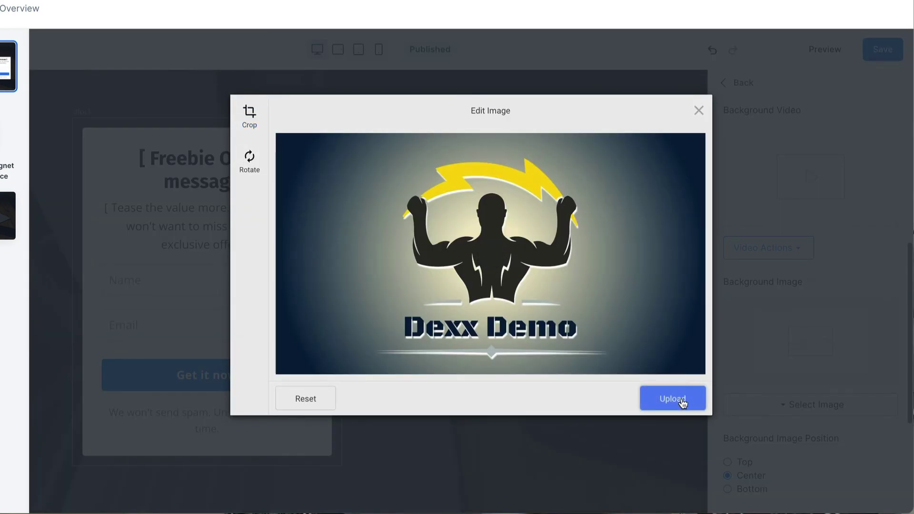
click(682, 402)
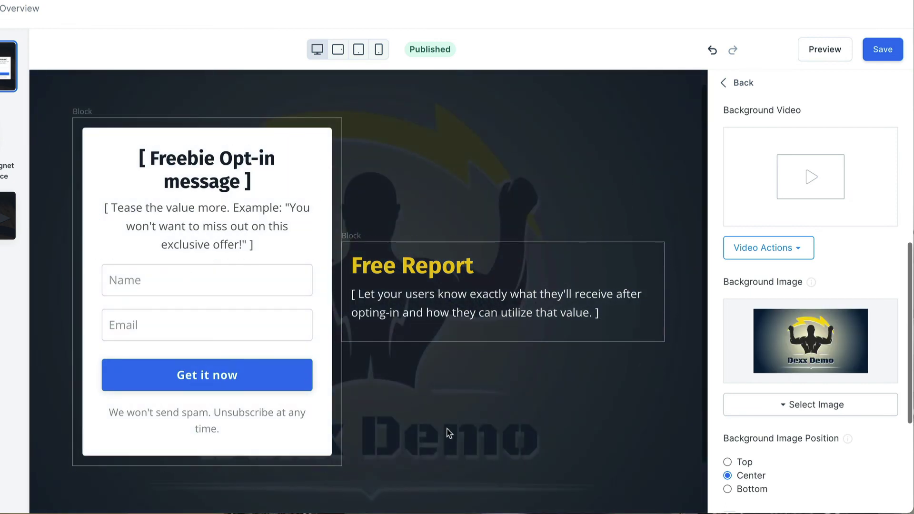
Preview the opt-in page at tablet landscape and tablet portrait widths.
scroll(452, 432, down, 1)
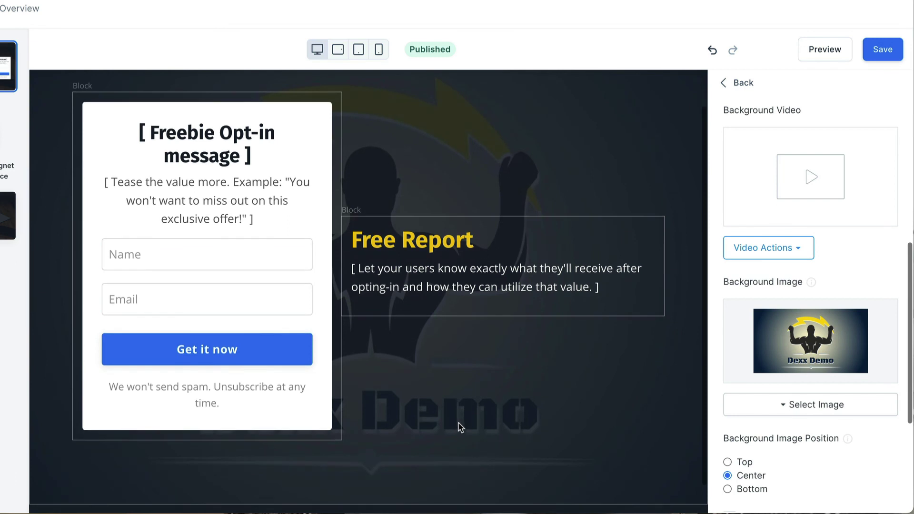
scroll(462, 424, up, 2)
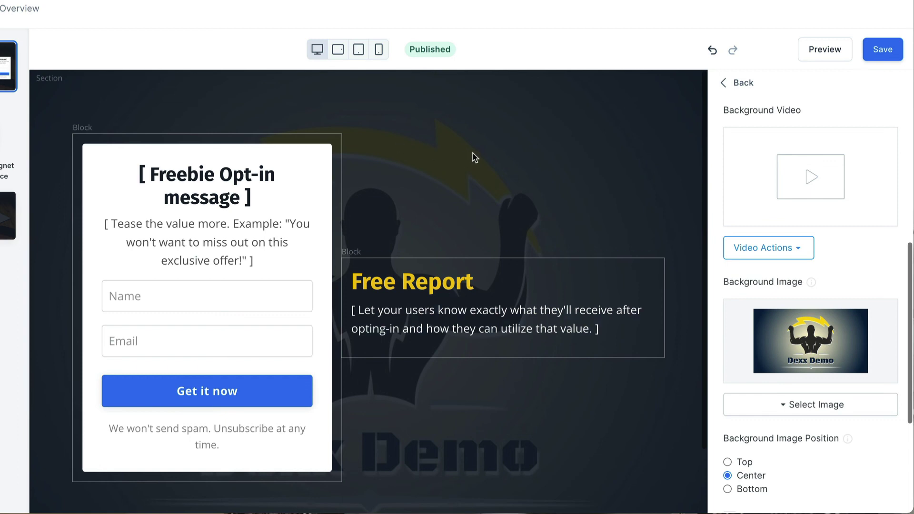
scroll(500, 151, down, 1)
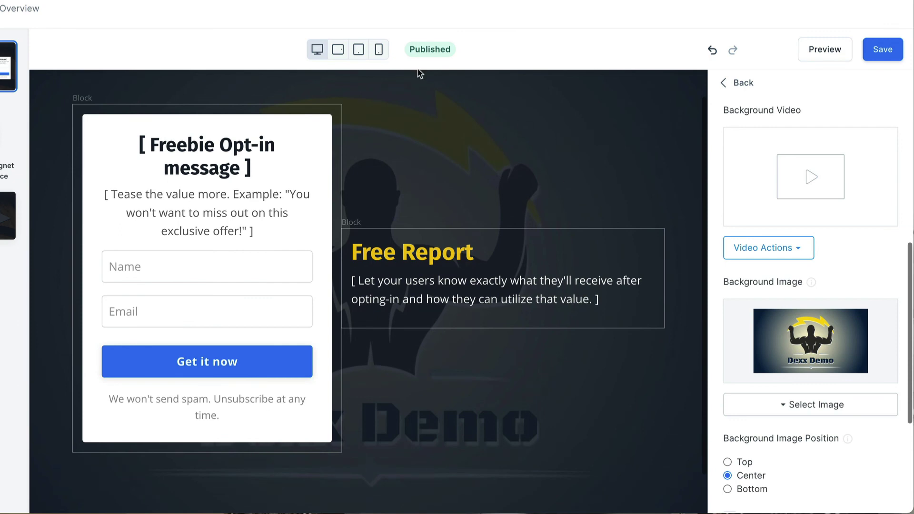
click(338, 49)
click(357, 49)
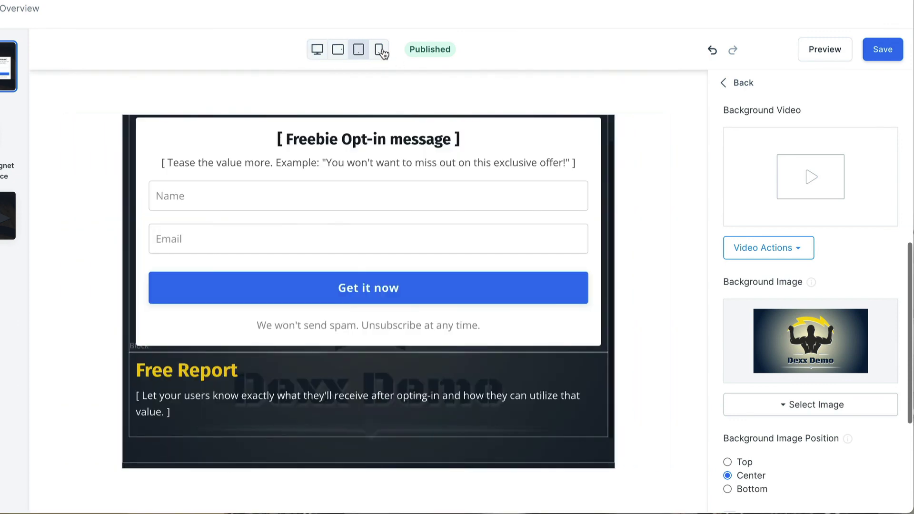
scroll(410, 181, down, 2)
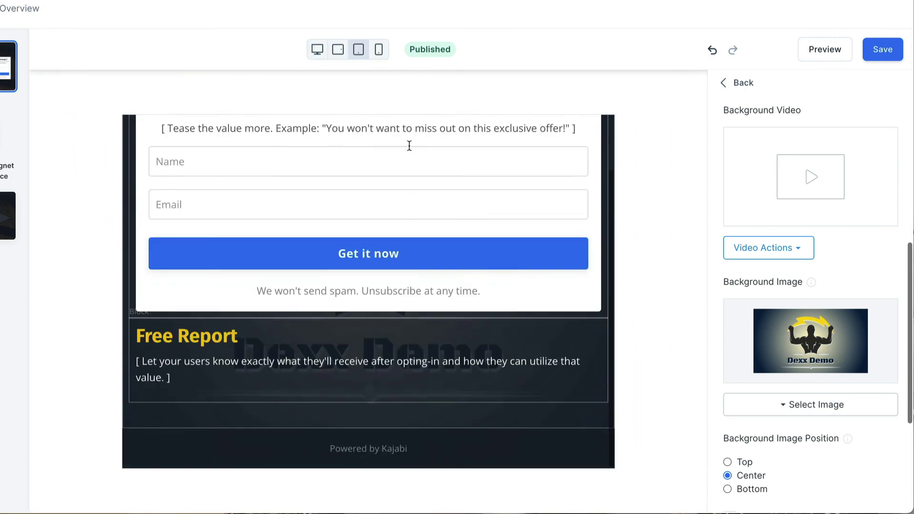
Check the phone preview, then move the Free Report text block above the form.
click(378, 49)
scroll(418, 284, up, 2)
scroll(418, 281, down, 3)
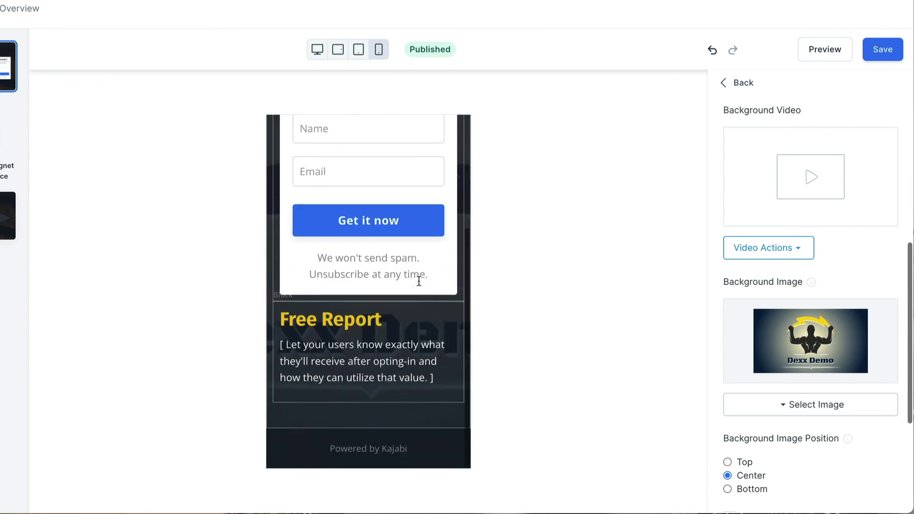
click(737, 80)
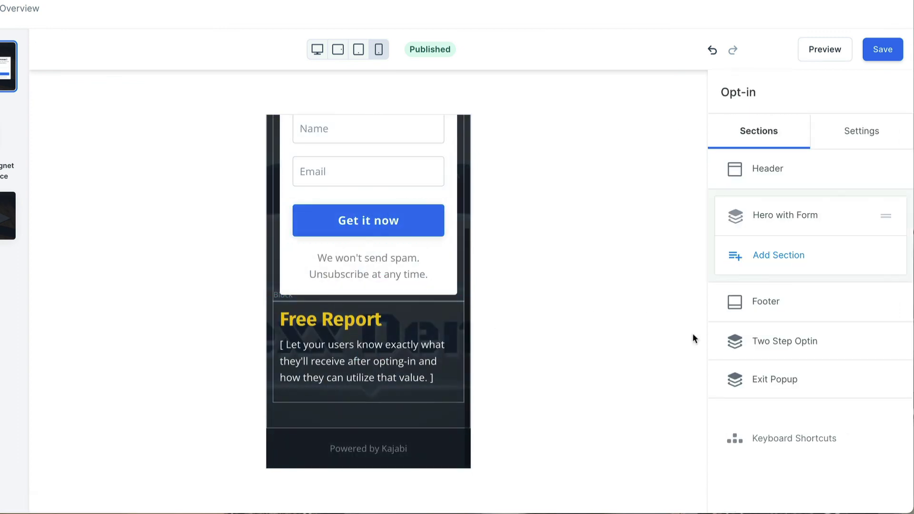
click(796, 216)
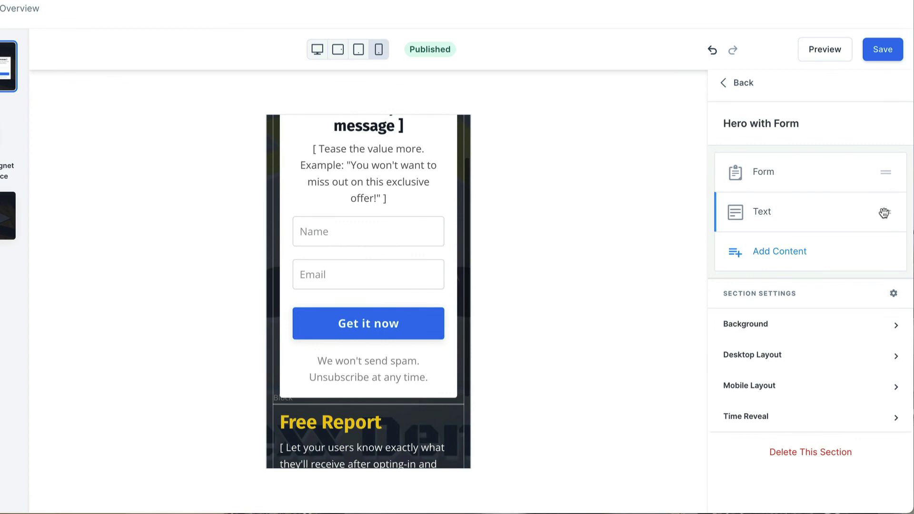
drag(885, 212, 883, 174)
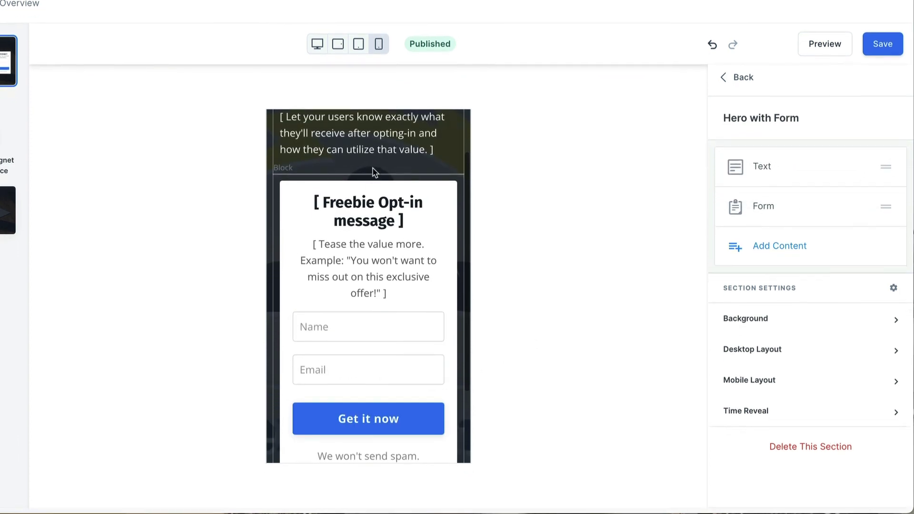
Check the tablet previews and save the opt-in page.
click(359, 49)
click(338, 50)
mouse_move(512, 198)
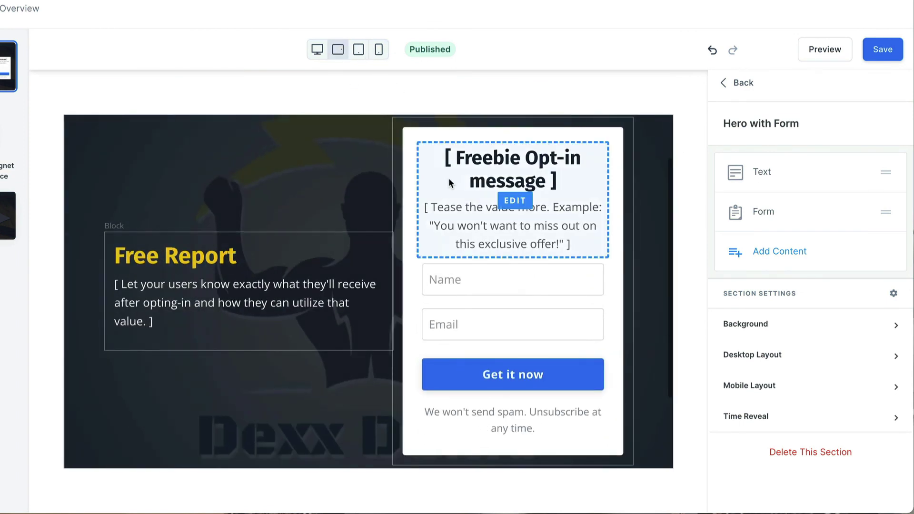
click(891, 50)
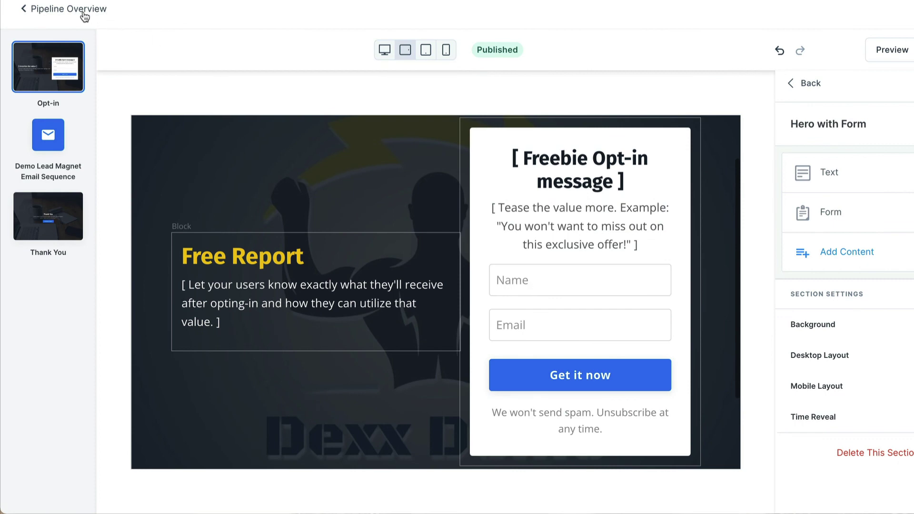
Open the opt-in form's settings and delete its Name field.
click(82, 9)
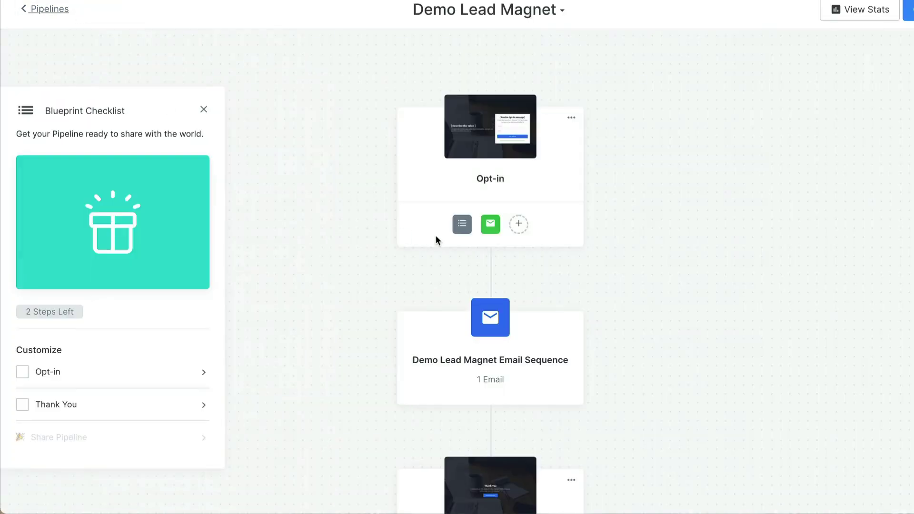
click(461, 225)
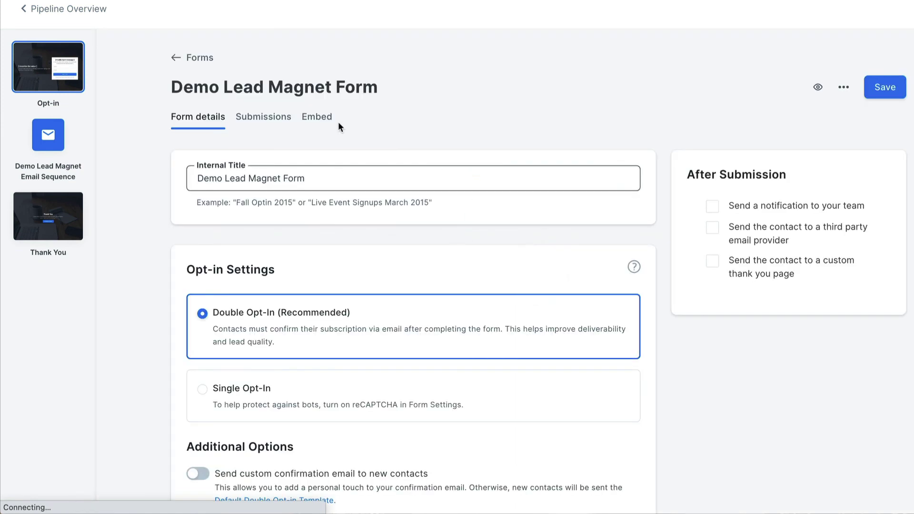
scroll(405, 154, down, 1)
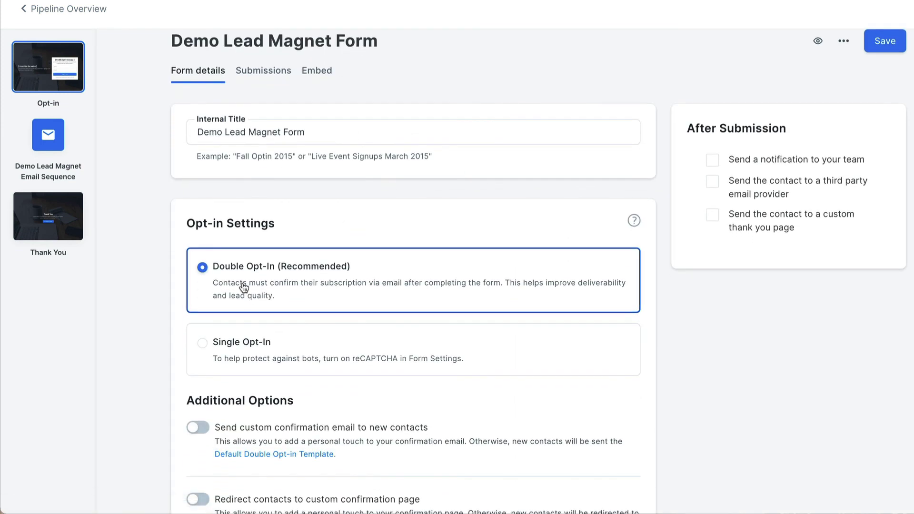
scroll(257, 290, down, 1)
scroll(270, 290, down, 5)
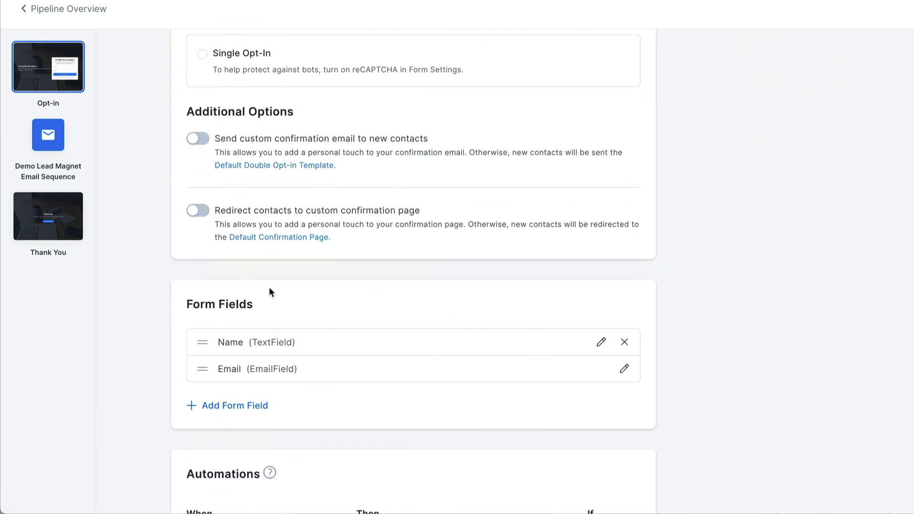
click(622, 341)
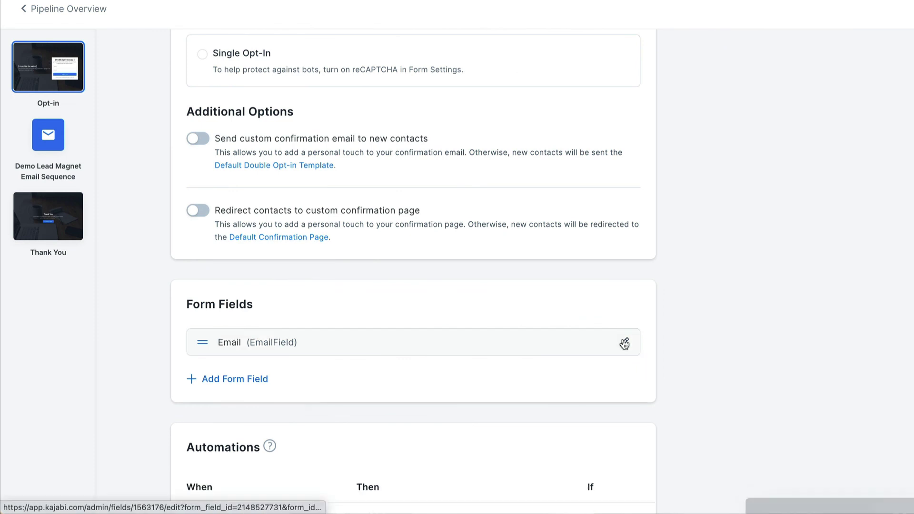
Browse available fields without adding one, check the empty submissions, and return to the overview.
click(237, 381)
click(363, 394)
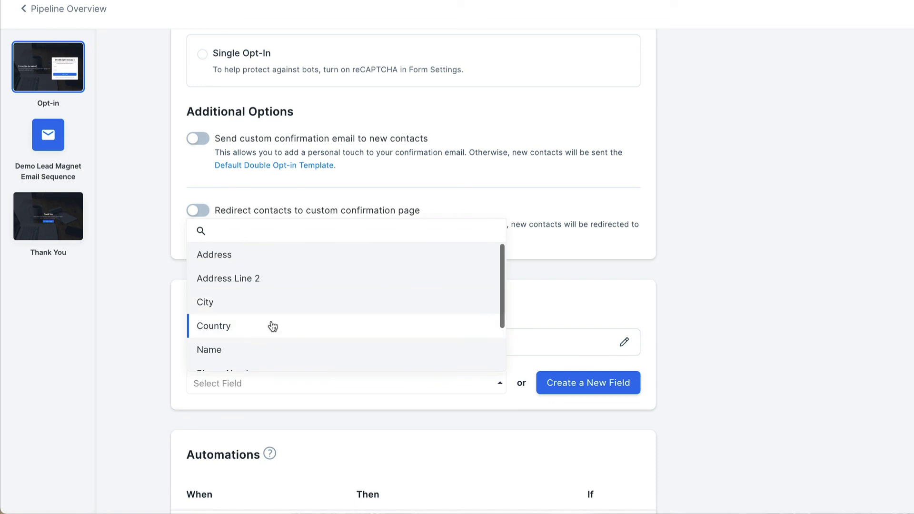
scroll(328, 275, down, 2)
click(788, 270)
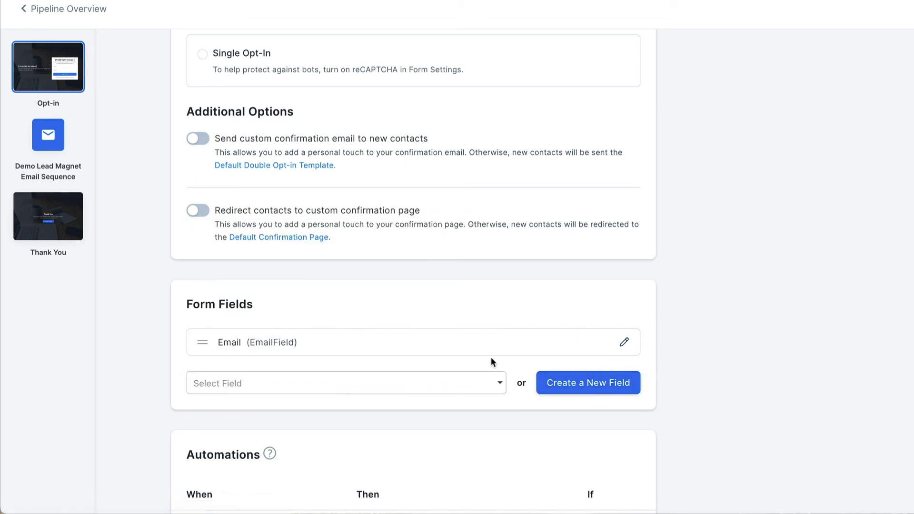
scroll(787, 336, up, 6)
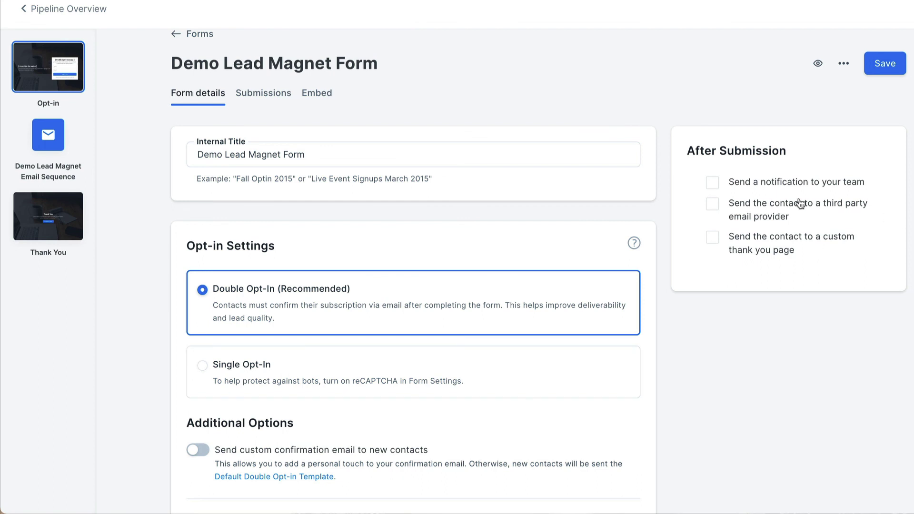
click(279, 96)
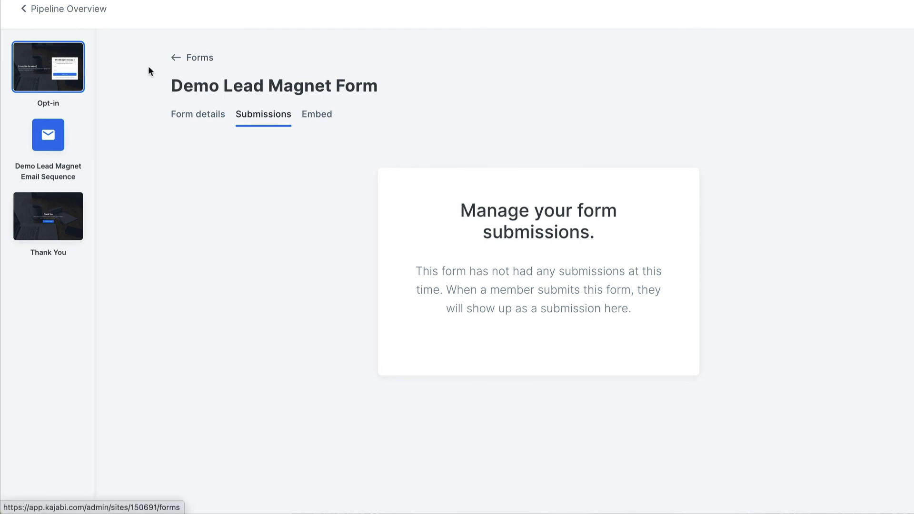
click(93, 11)
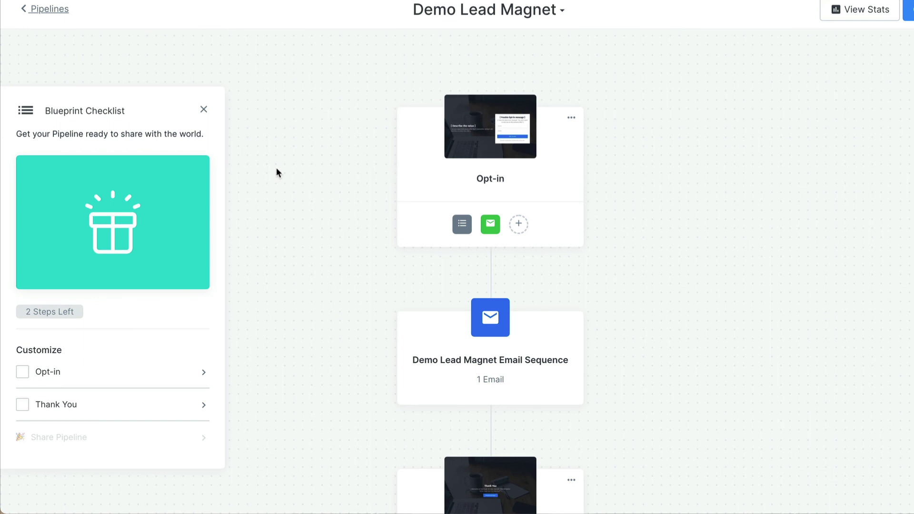
Open the Demo Lead Magnet Email Sequence card, then its Welcome email.
scroll(356, 207, down, 1)
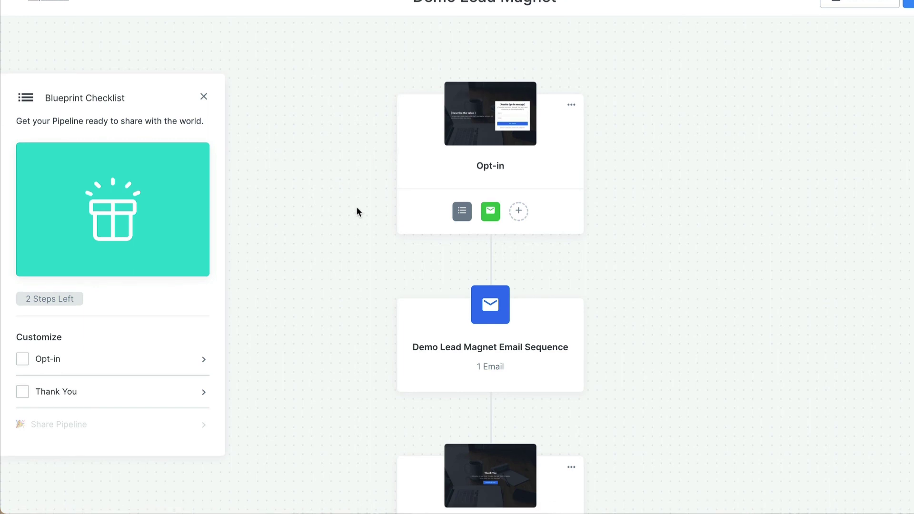
scroll(359, 207, down, 2)
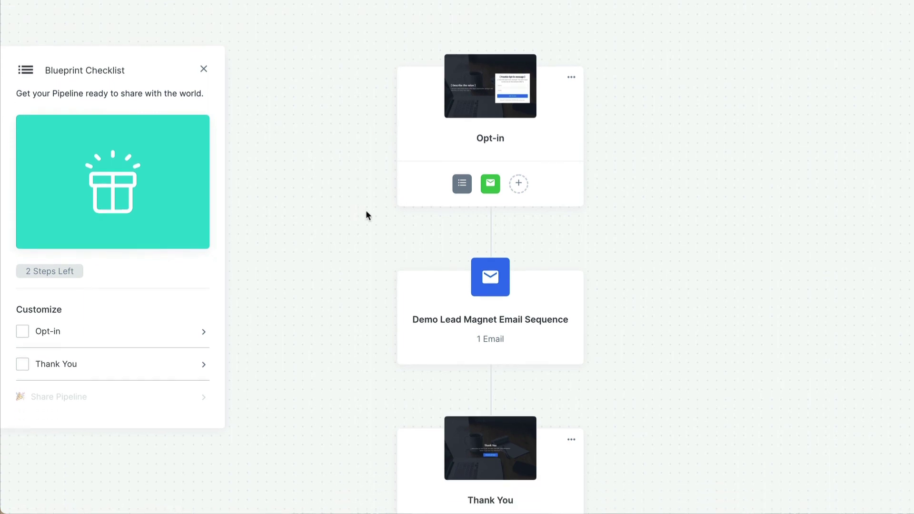
click(493, 277)
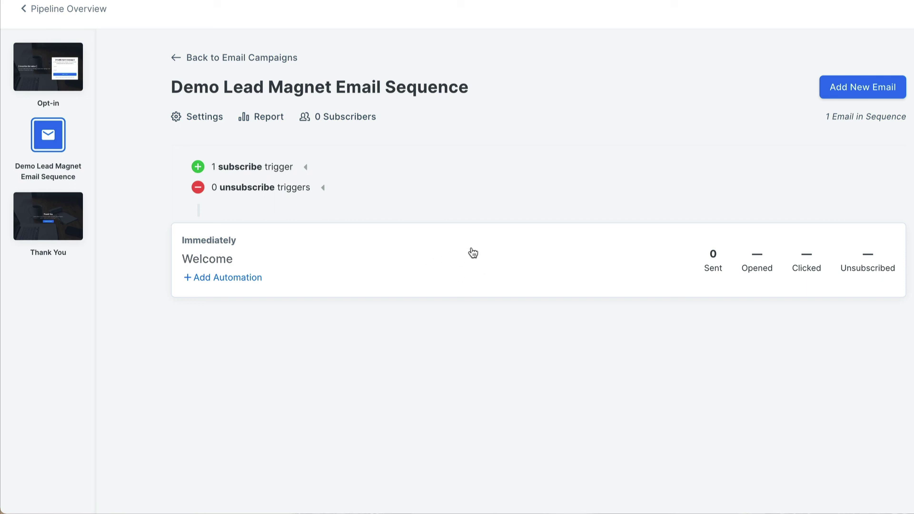
click(222, 263)
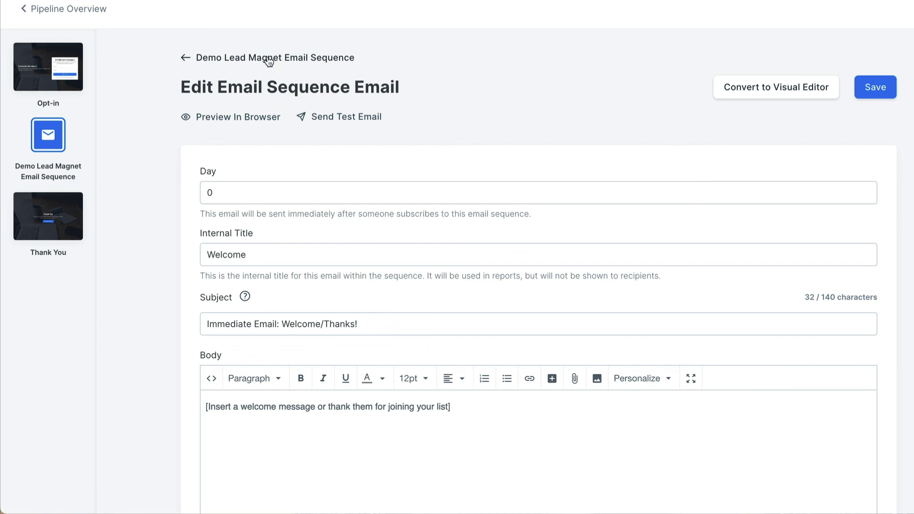
mouse_move(220, 192)
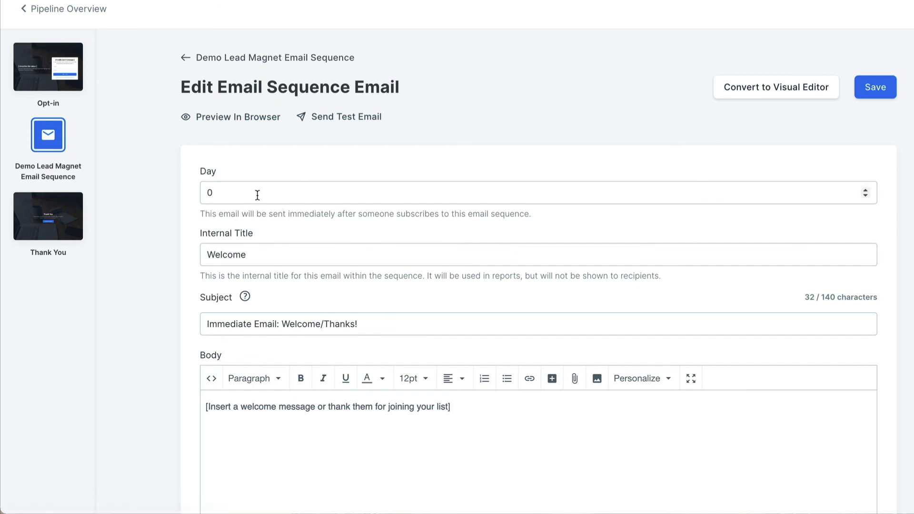
Set the Welcome email's Day to 1 and its subject to 'Welcome to the Community!'.
click(220, 192)
key(BackSpace)
text(1)
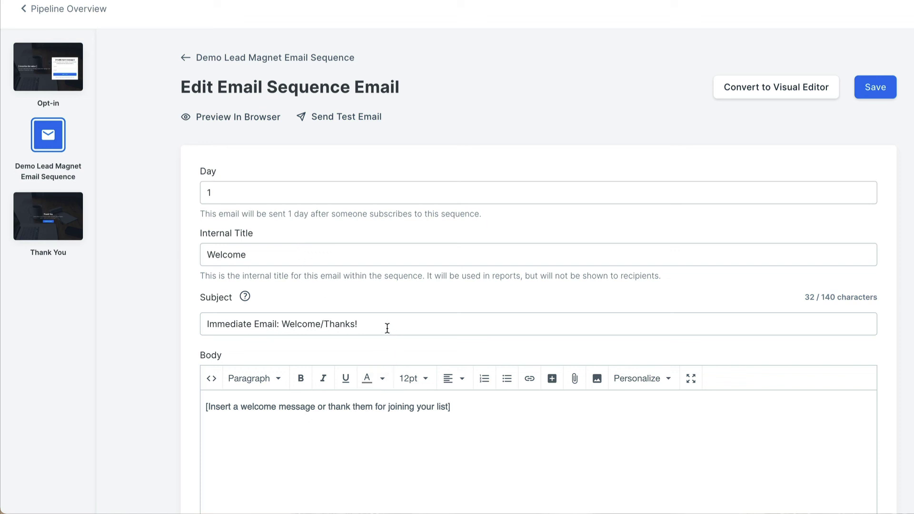
drag(391, 326, 159, 316)
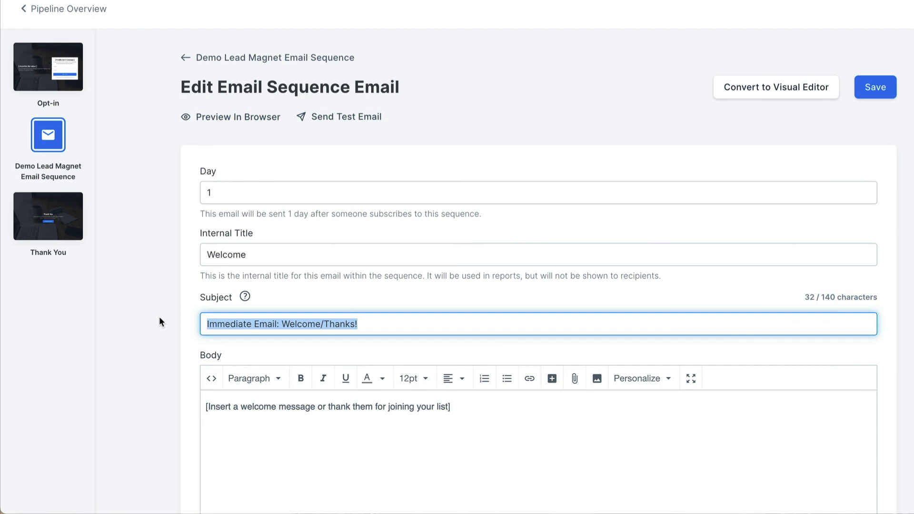
text(Welcome to the Com)
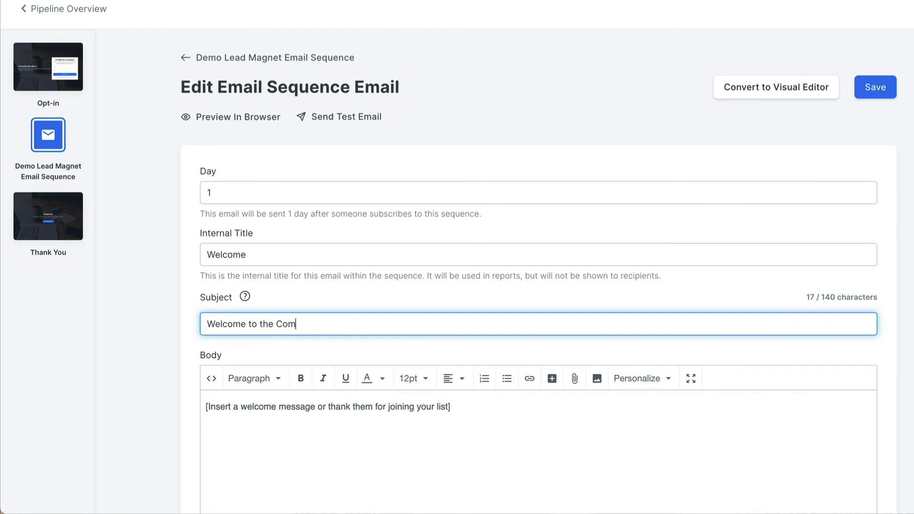
text(munity!)
click(501, 413)
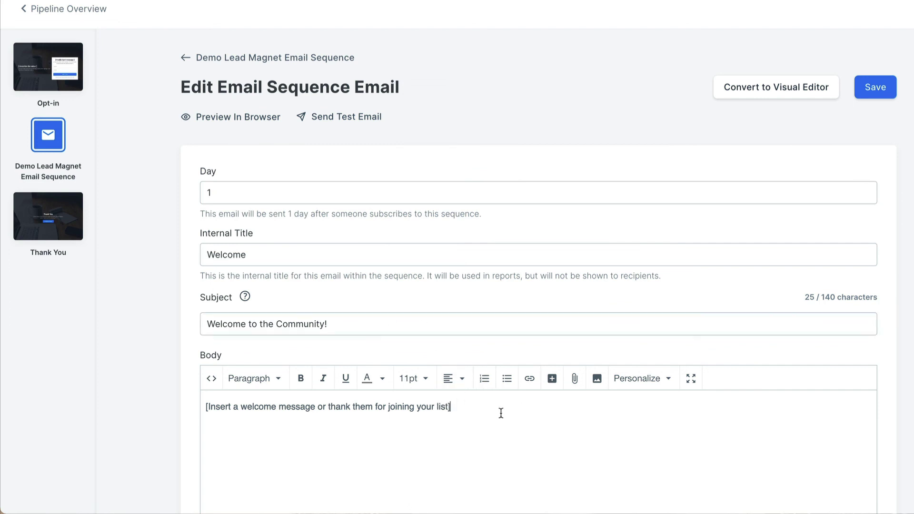
Open the email's Upload file dialog and dismiss it without attaching anything.
scroll(511, 410, down, 2)
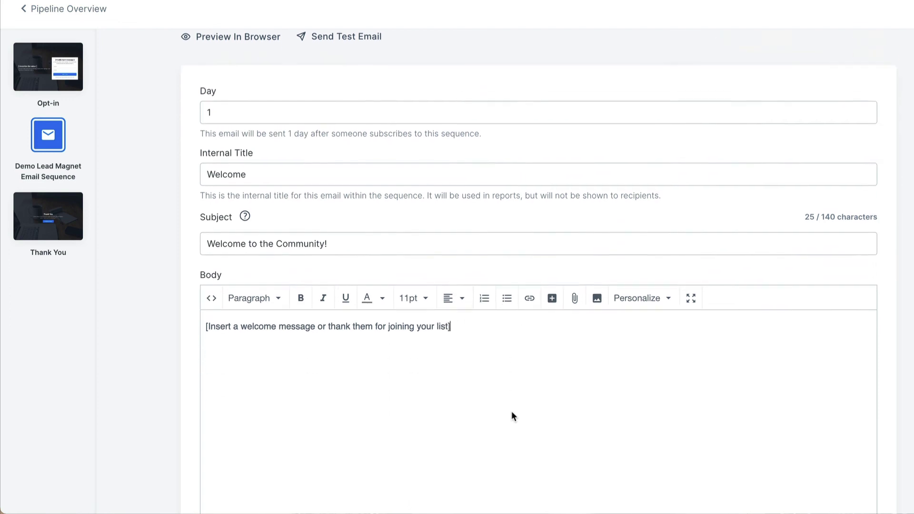
scroll(511, 410, down, 3)
scroll(513, 409, down, 2)
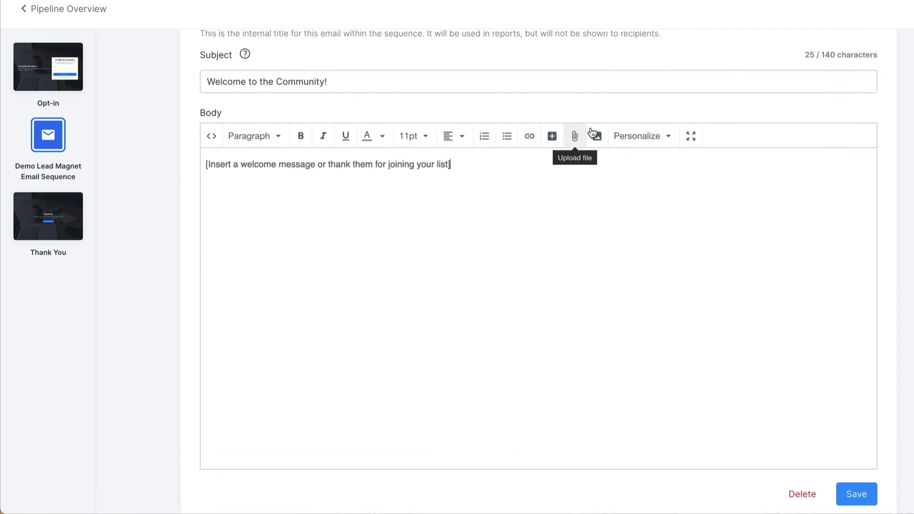
click(597, 136)
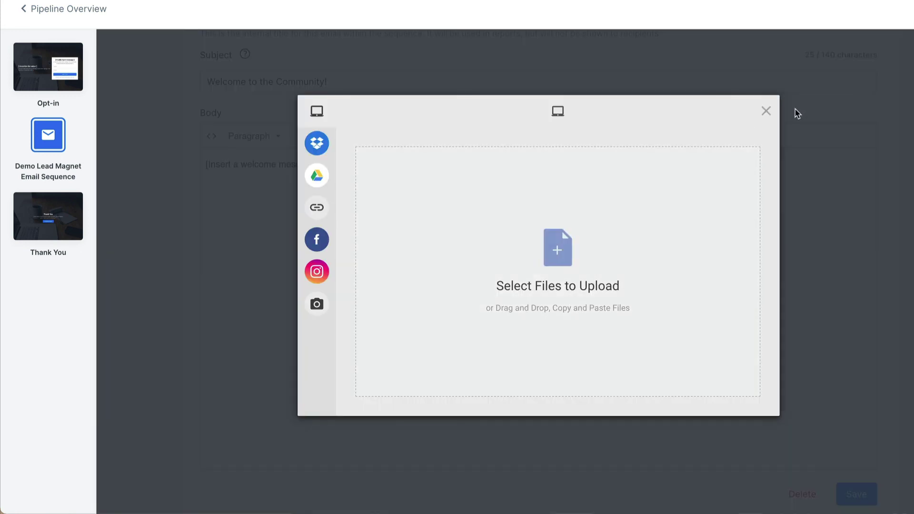
click(765, 112)
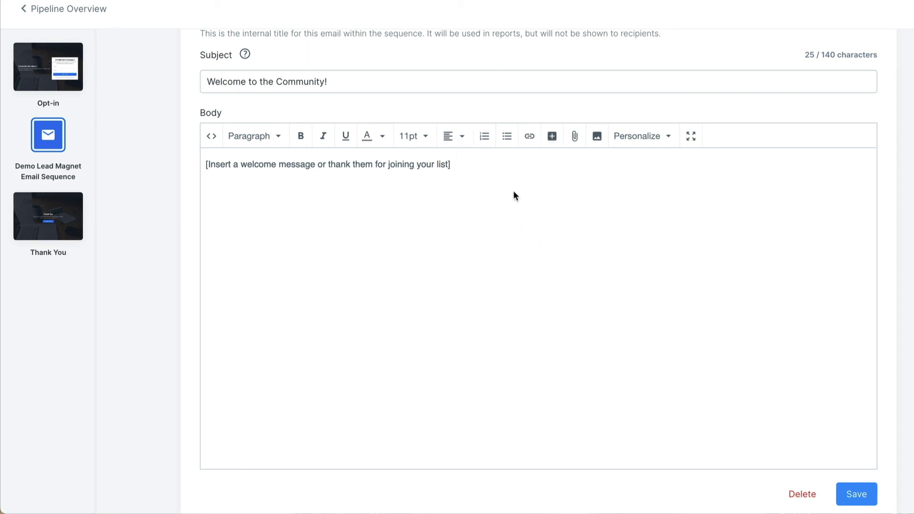
Set the body placeholder text to 18pt; browse Personalize without inserting a field.
drag(469, 165, 206, 164)
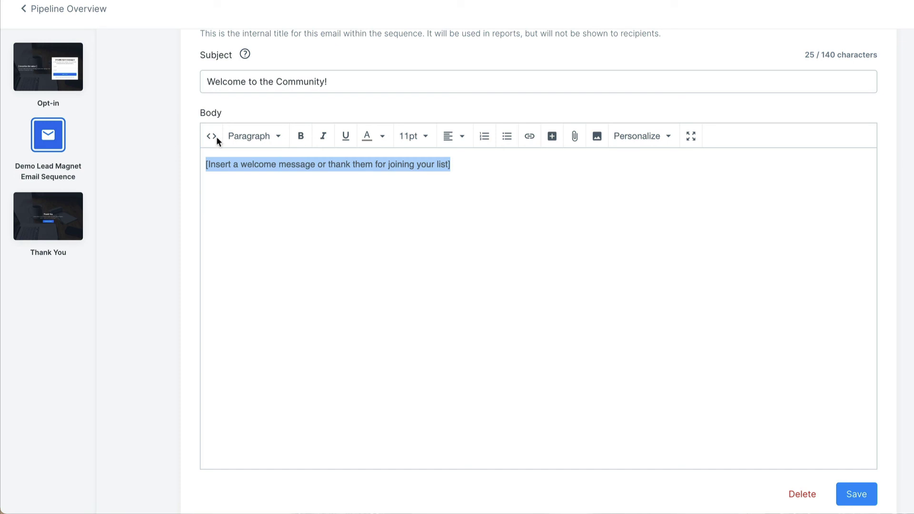
click(412, 136)
click(429, 295)
click(679, 170)
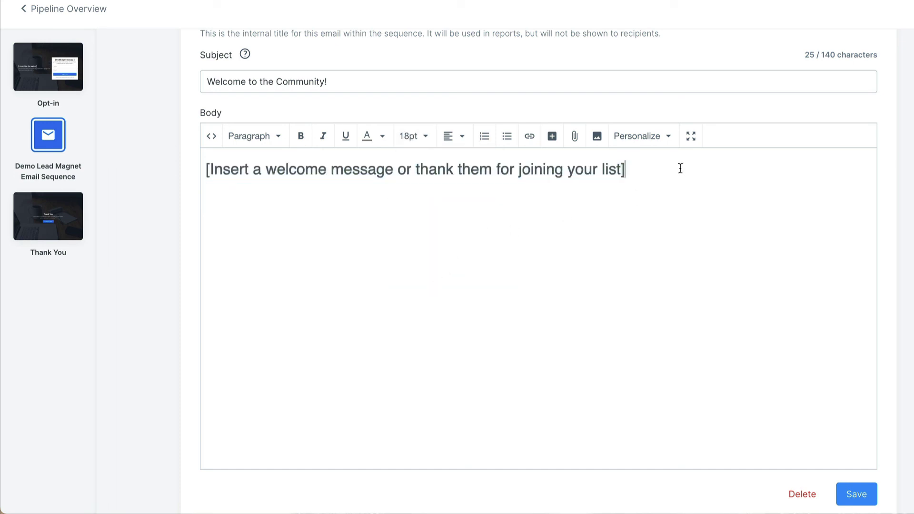
click(663, 142)
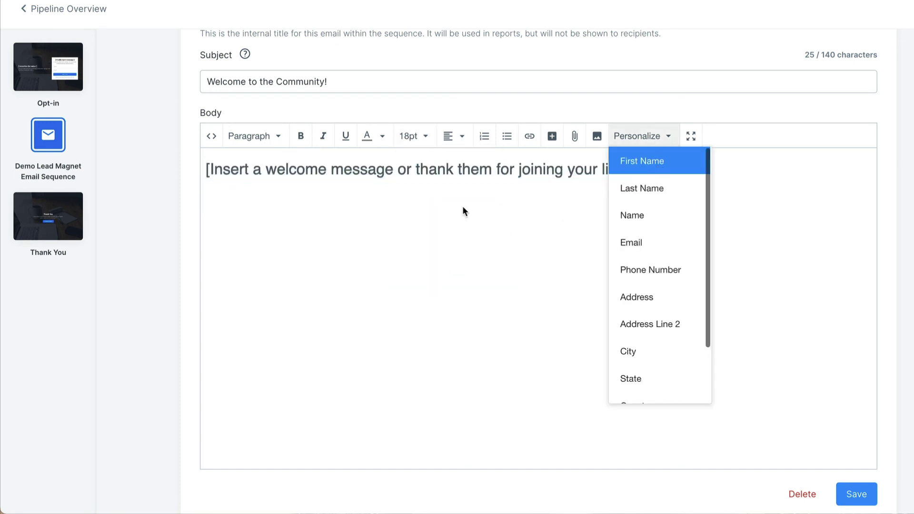
click(443, 251)
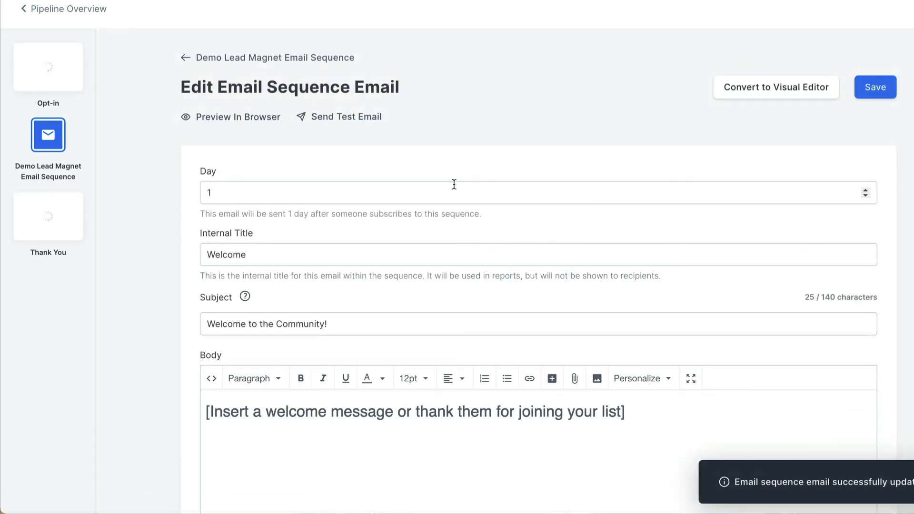
Open the Thank You page from Pipeline Overview and select its thank-you message block.
click(66, 12)
scroll(440, 224, down, 2)
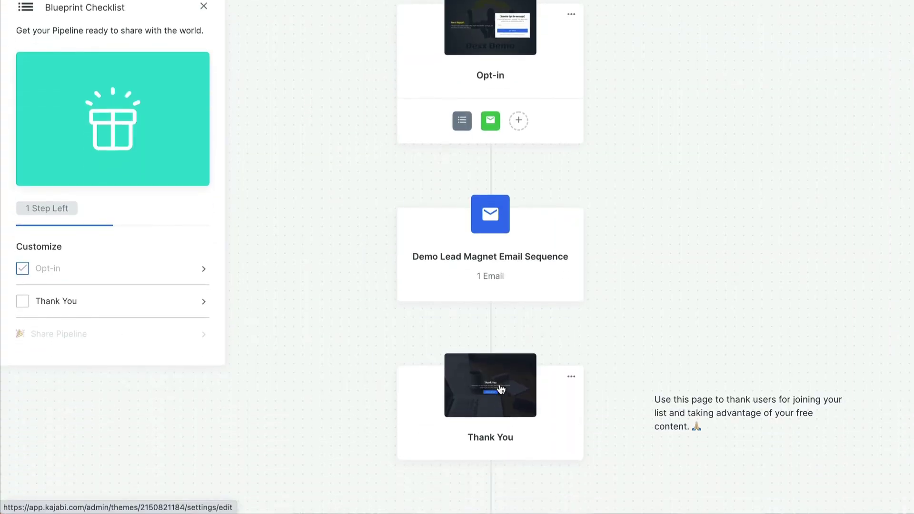
click(502, 389)
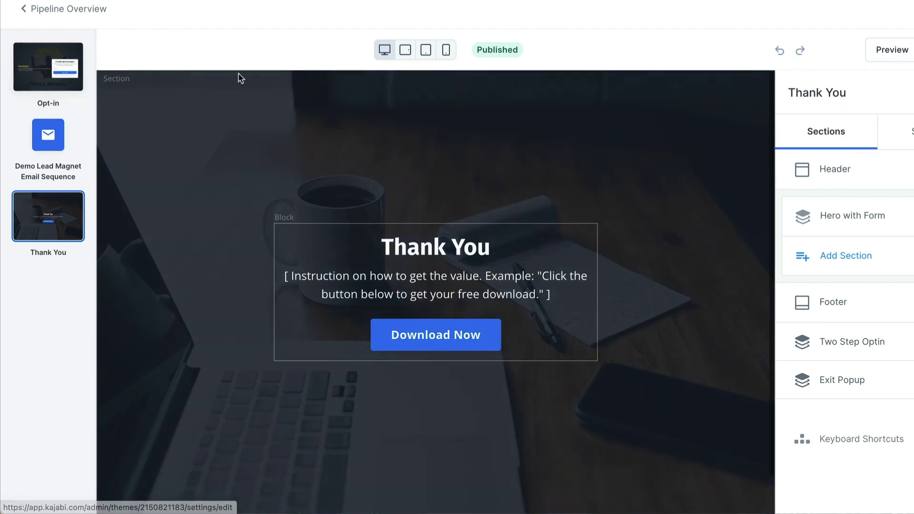
mouse_move(47, 67)
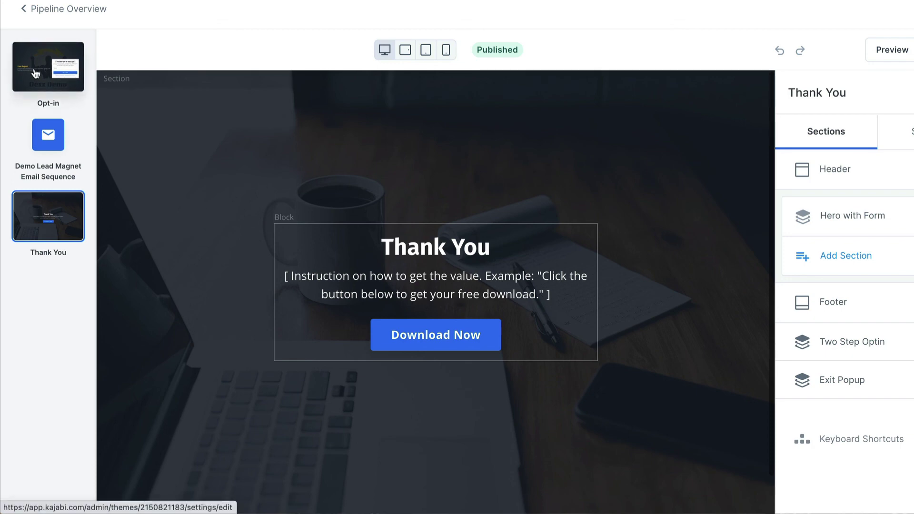
click(455, 260)
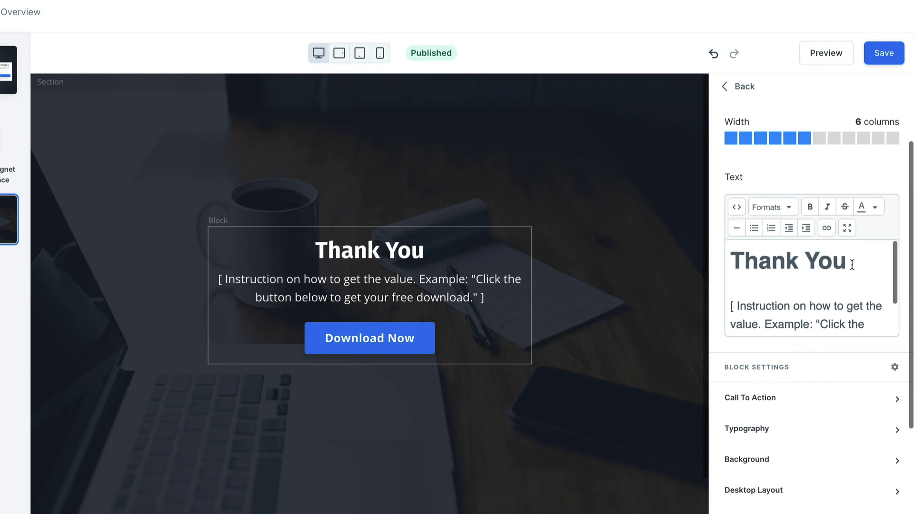
Replace the 'Thank You' heading with 'Thanks A Lot!' and select the Download Now button.
drag(851, 265, 695, 253)
text(Th)
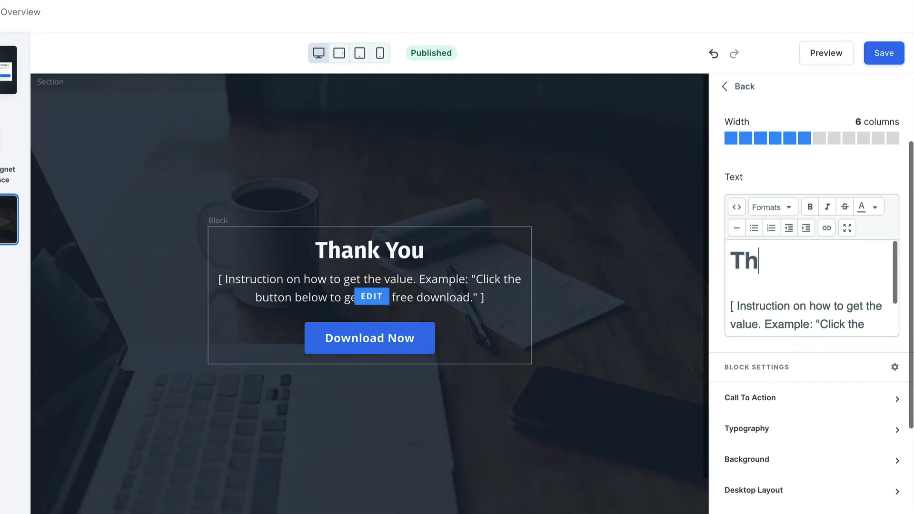
text(anks A Lo)
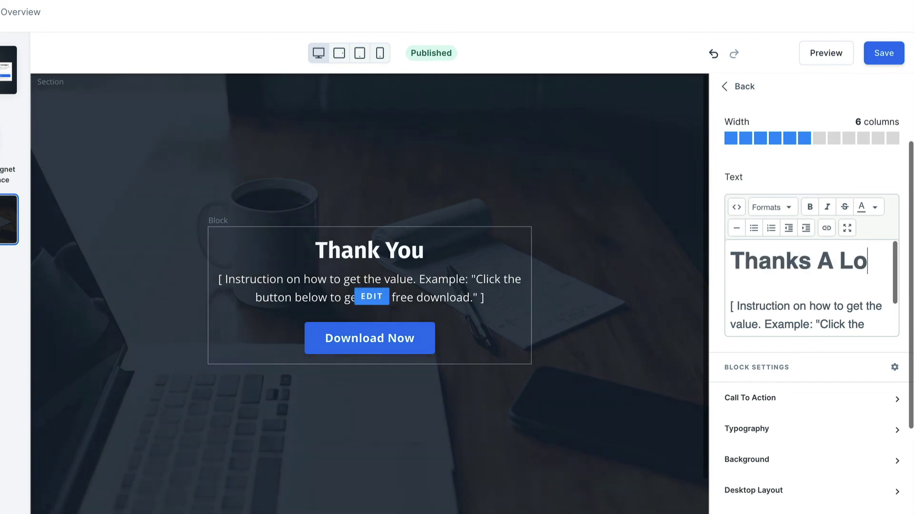
text(t!)
scroll(897, 301, down, 2)
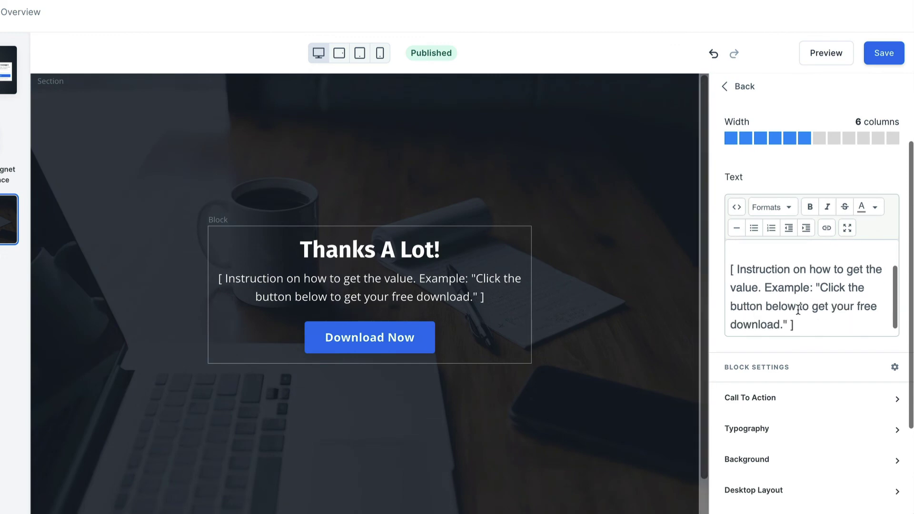
click(377, 353)
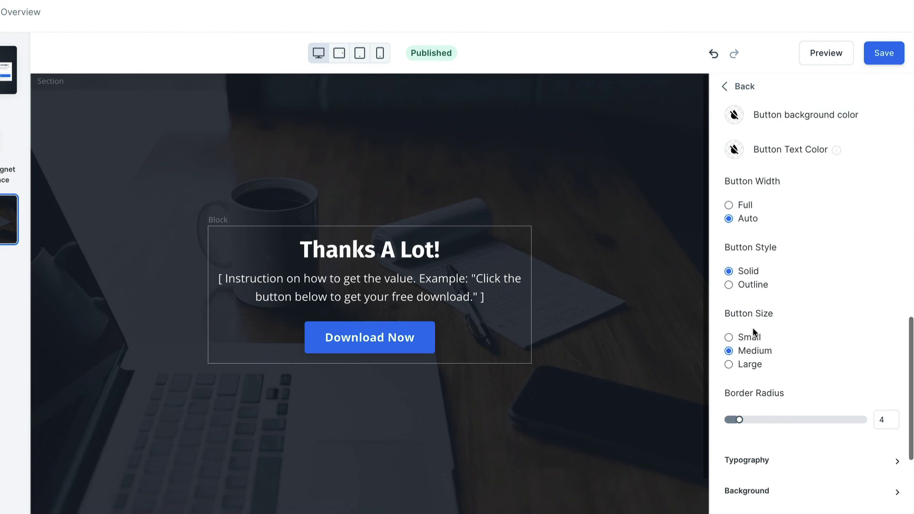
Make the Download Now button Large and Full width.
click(729, 365)
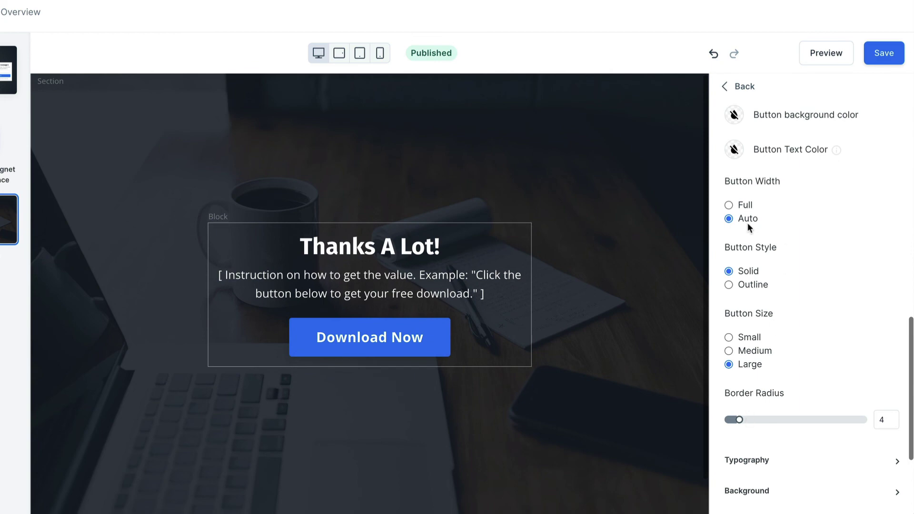
click(729, 203)
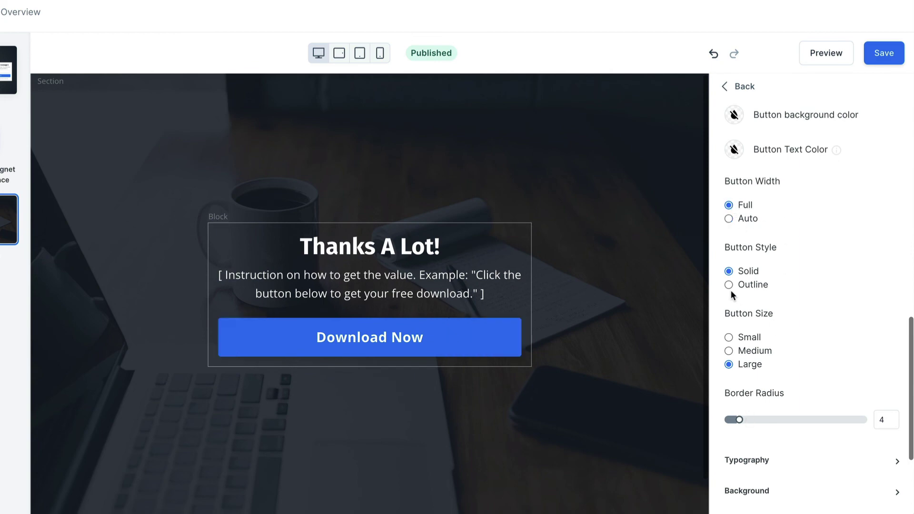
scroll(837, 256, down, 3)
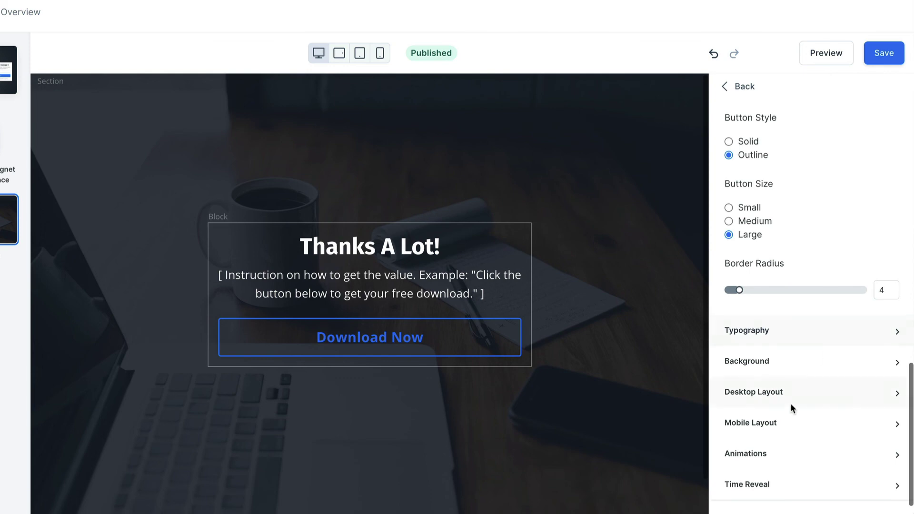
Give the thank-you block a Fade animation.
click(783, 453)
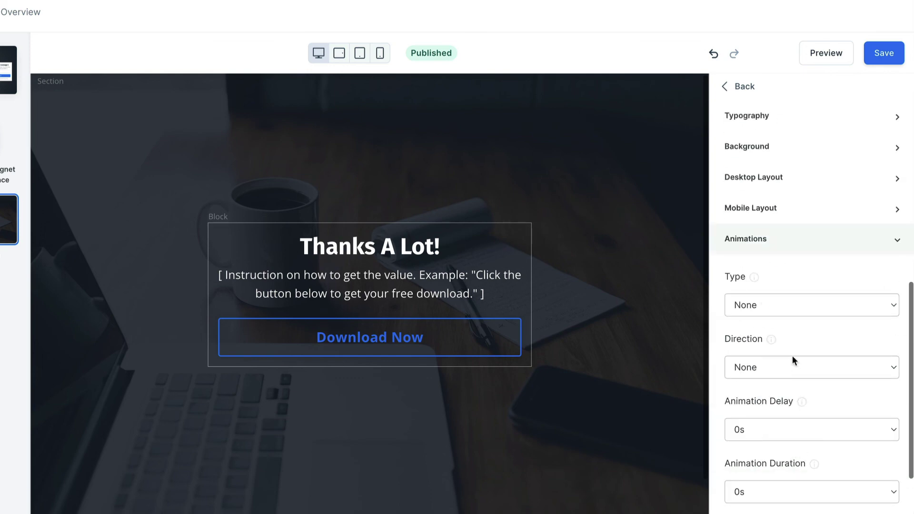
click(778, 305)
click(773, 320)
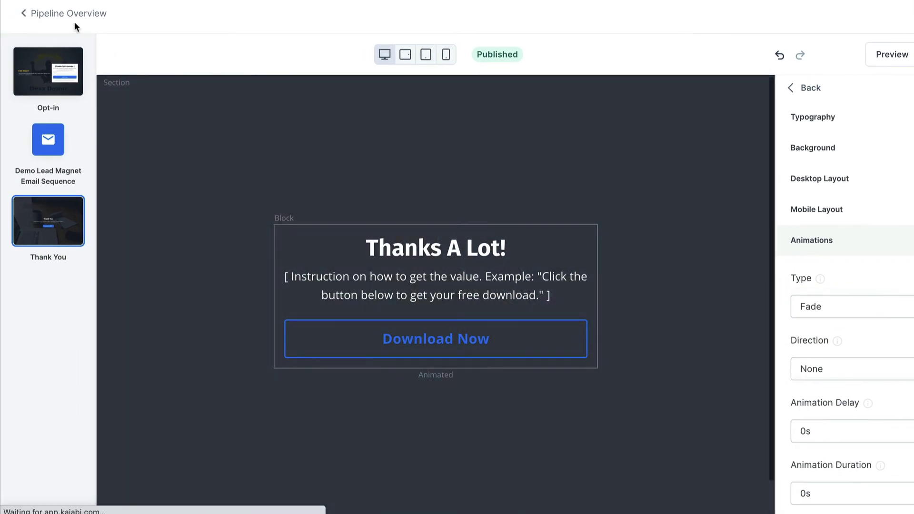
Go back to Pipeline Overview and Copy Link to copy the Demo Lead Magnet share link.
click(71, 18)
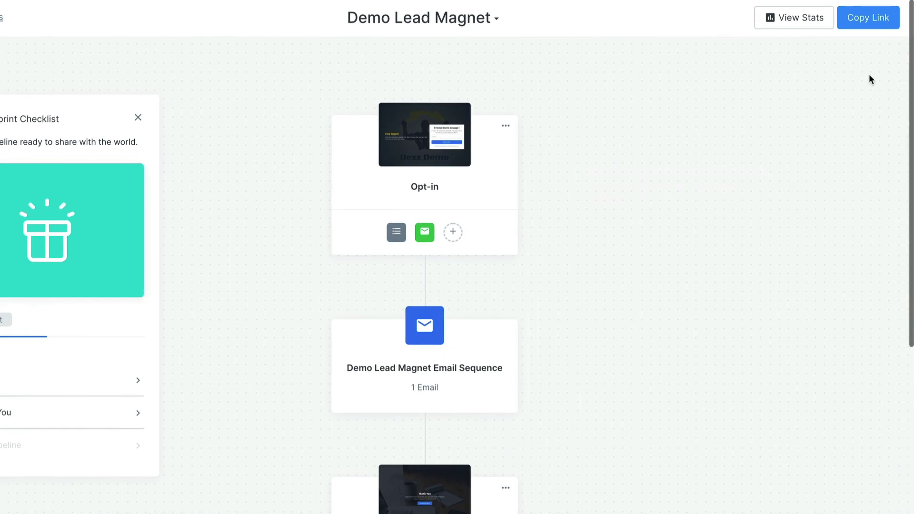
click(863, 22)
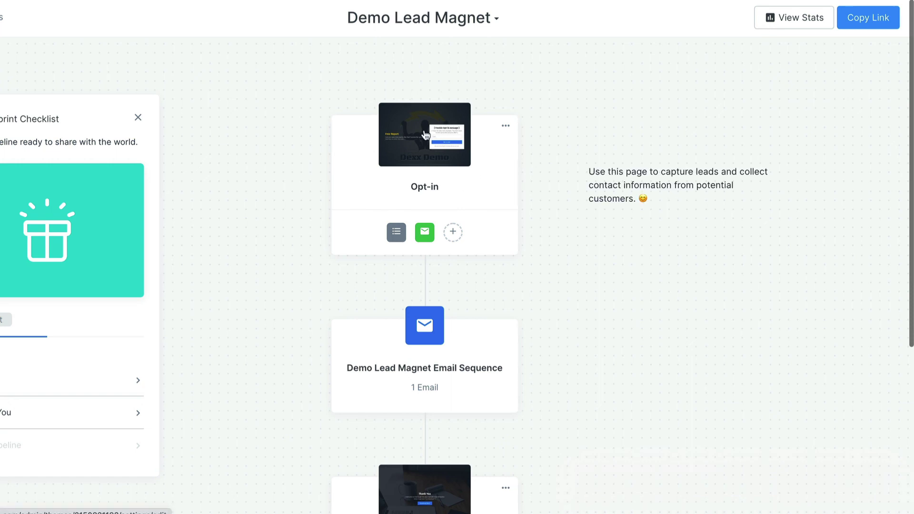
scroll(451, 329, down, 2)
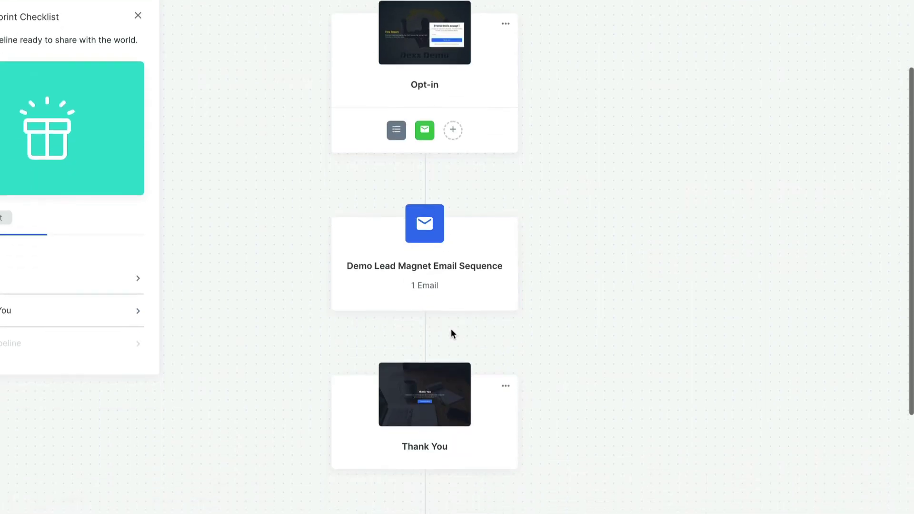
scroll(450, 328, up, 2)
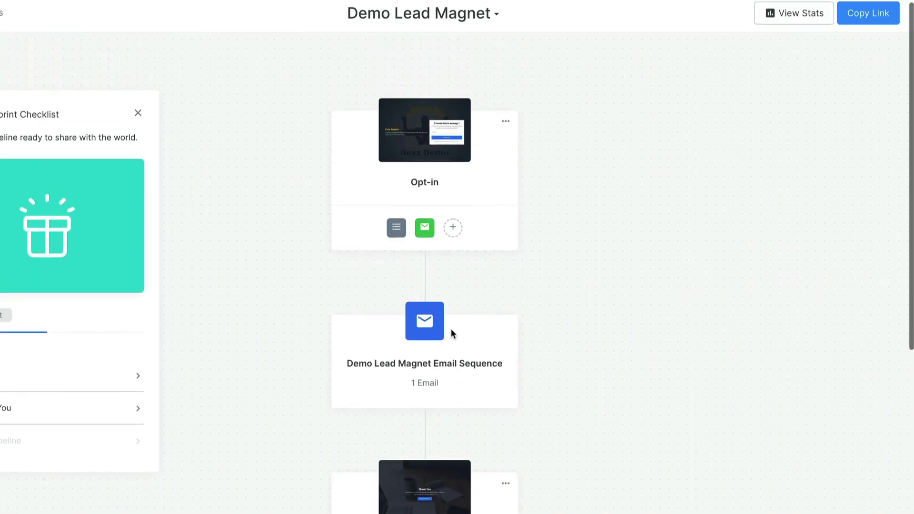